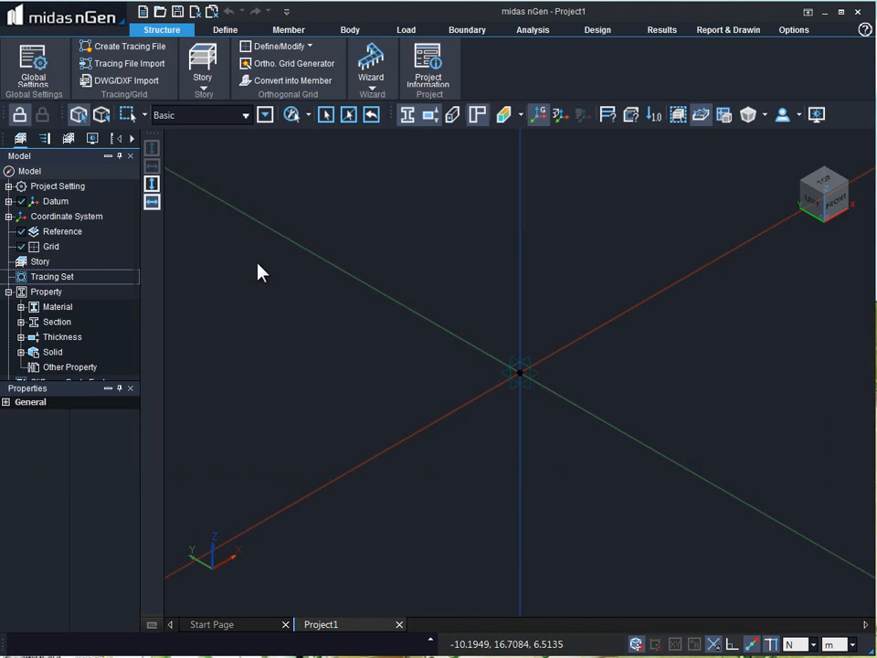
click(211, 33)
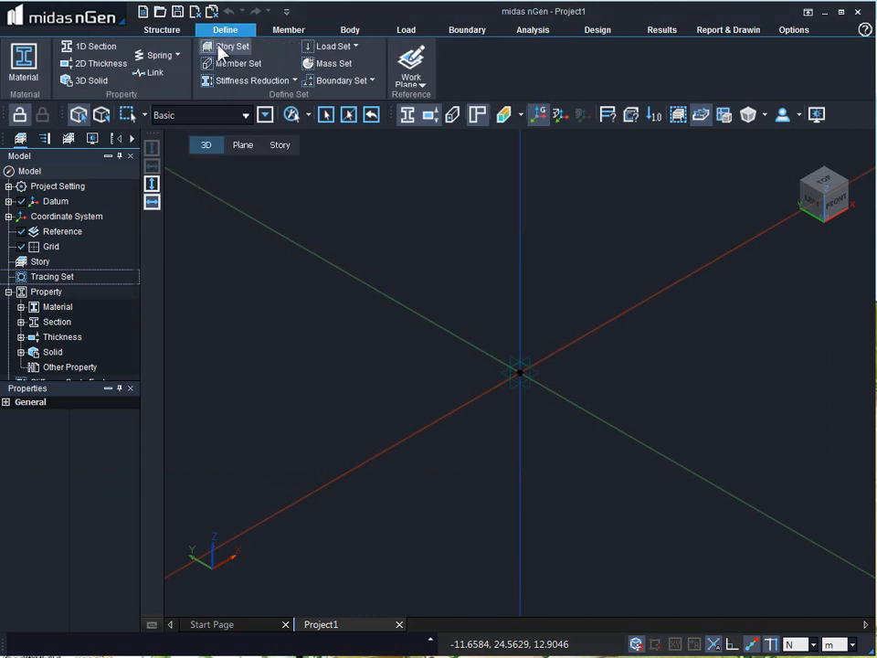
click(224, 46)
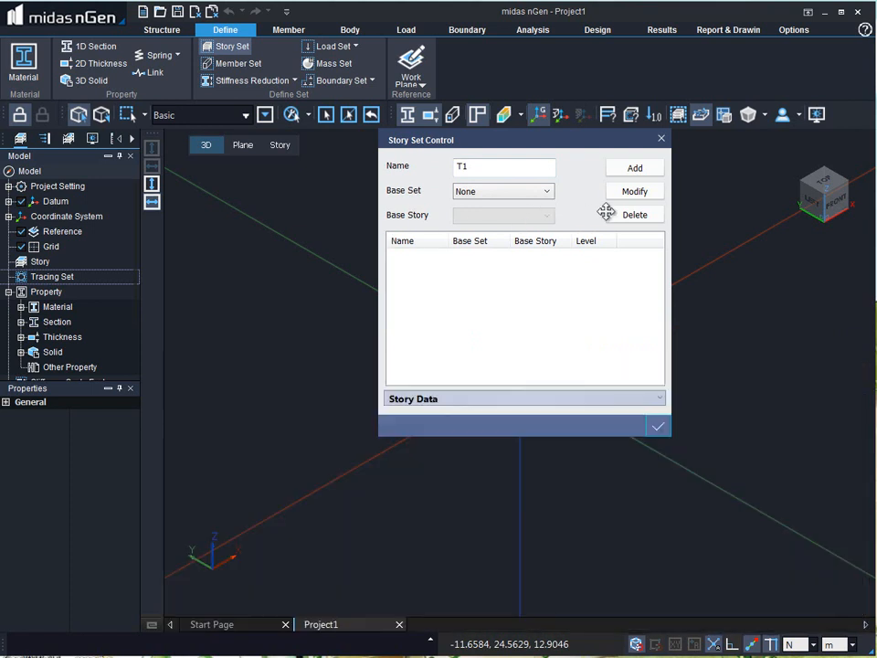
click(661, 139)
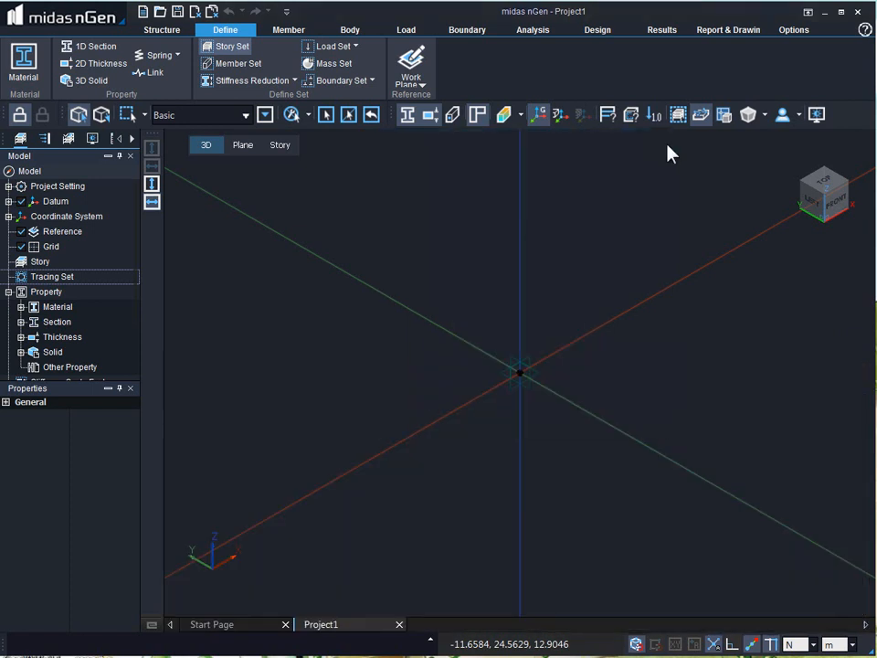
Open the story data settings and add a story set named T1 with no base set.
click(171, 31)
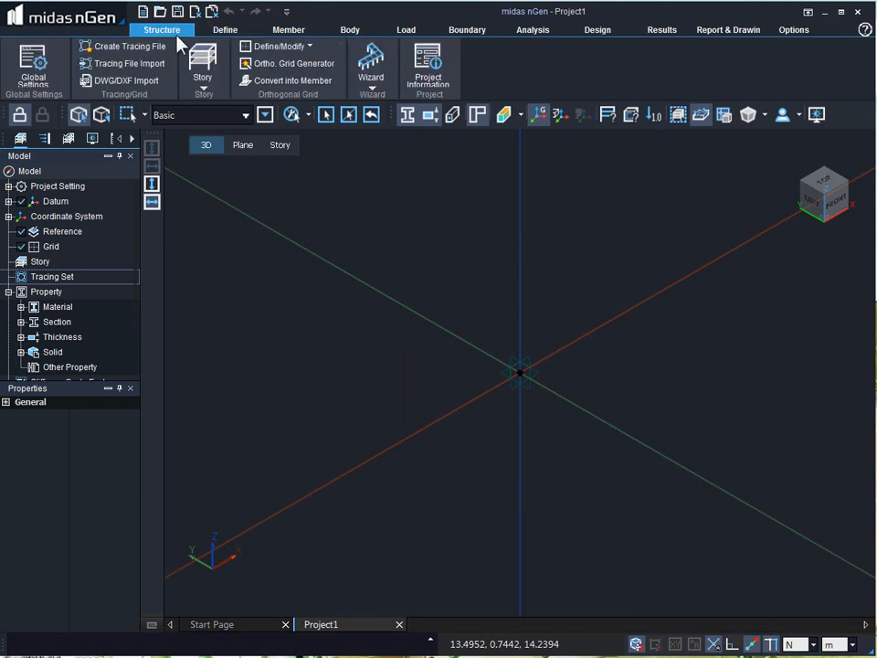
click(203, 84)
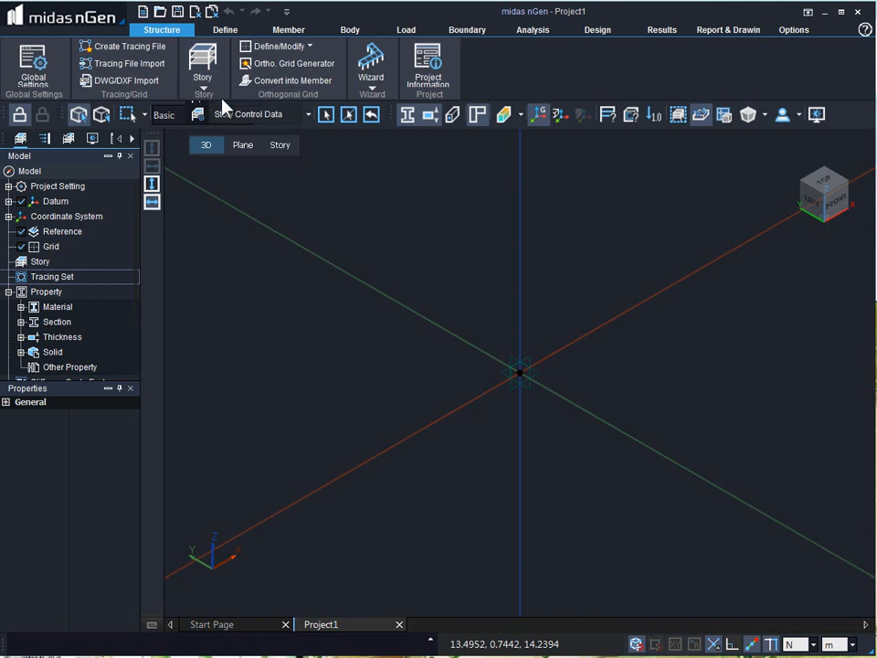
click(222, 102)
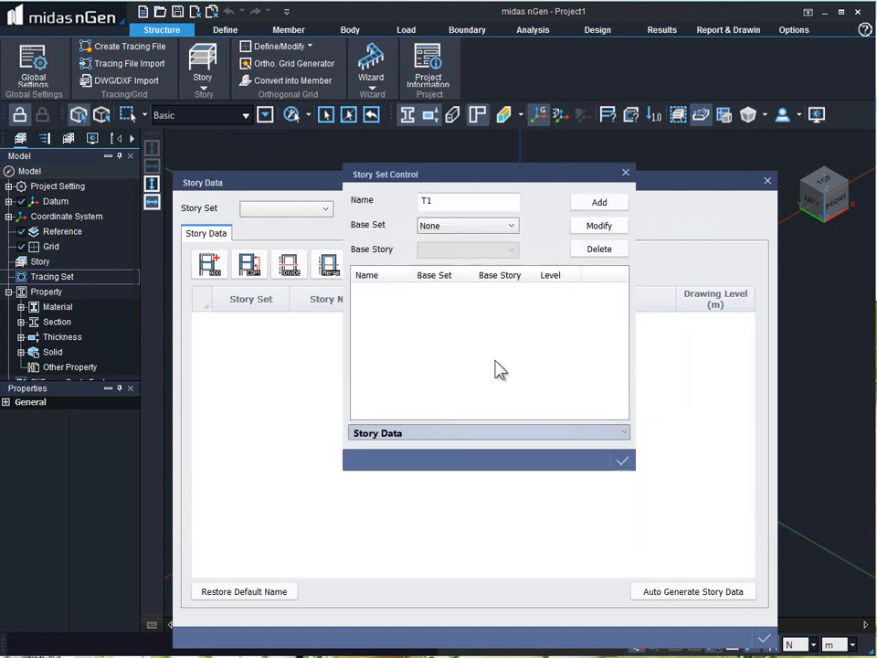
click(602, 203)
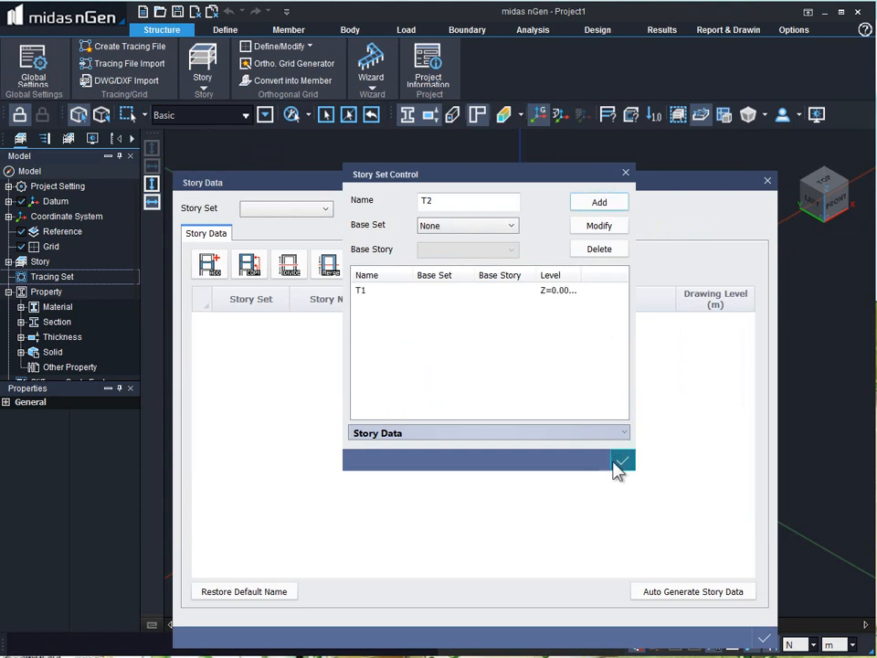
click(624, 466)
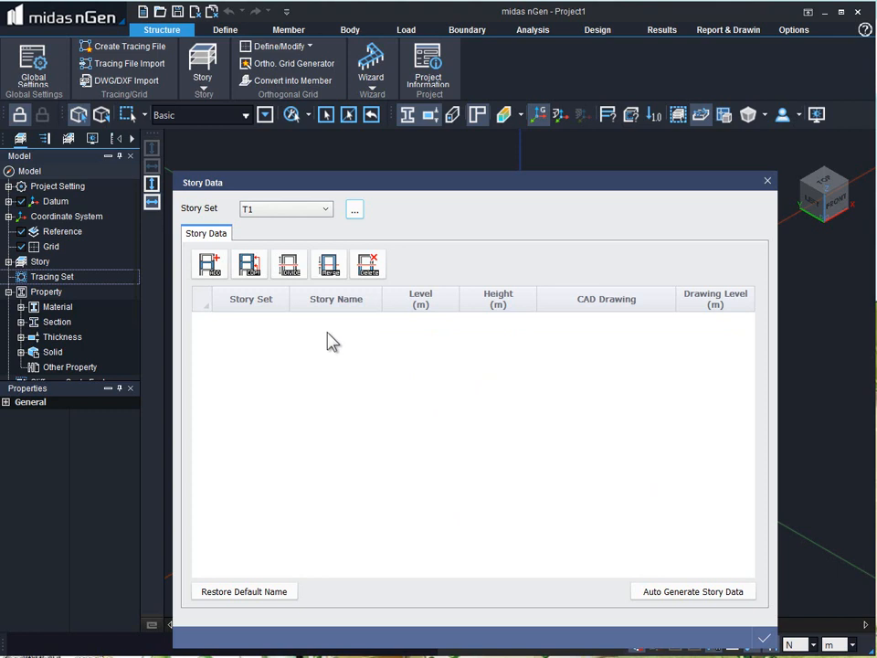
Add 10 stories with a height of 4 m each to story set T1.
click(210, 265)
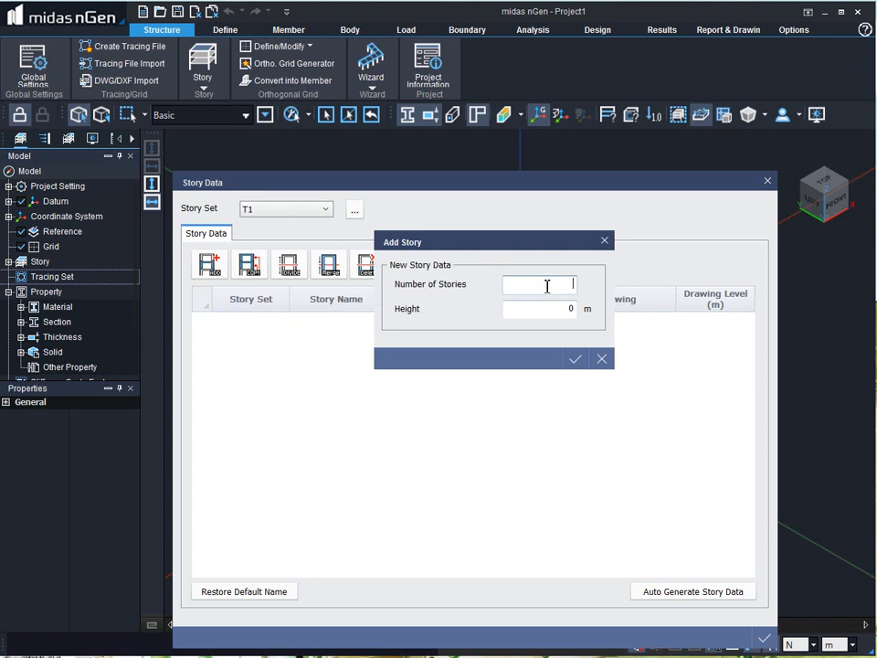
text(10)
click(568, 308)
text(4)
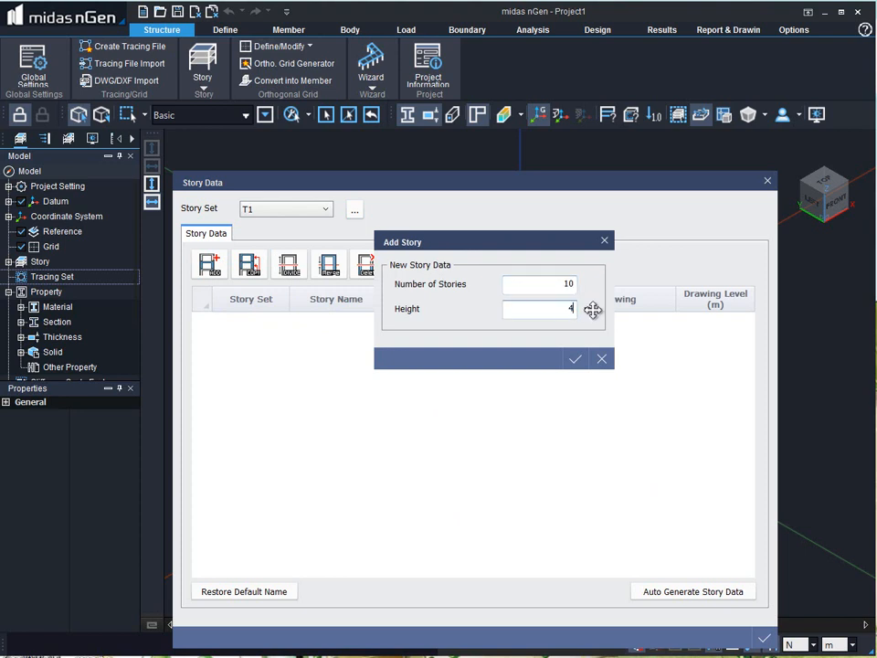
click(575, 359)
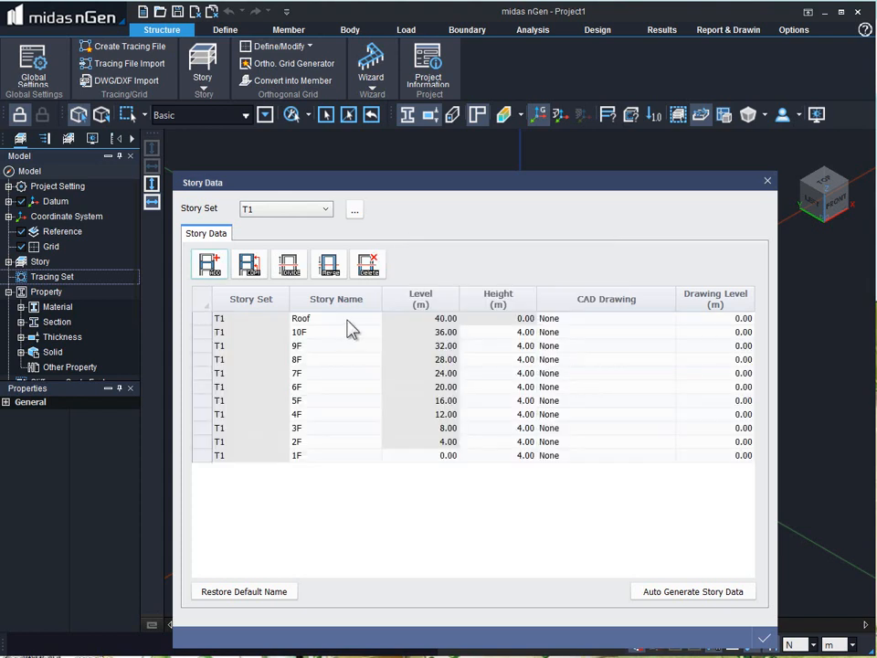
Insert one story at level 10F (Z=36.00 m), replicating 9F with the second replication type and without restoring upper stories to default names.
click(208, 266)
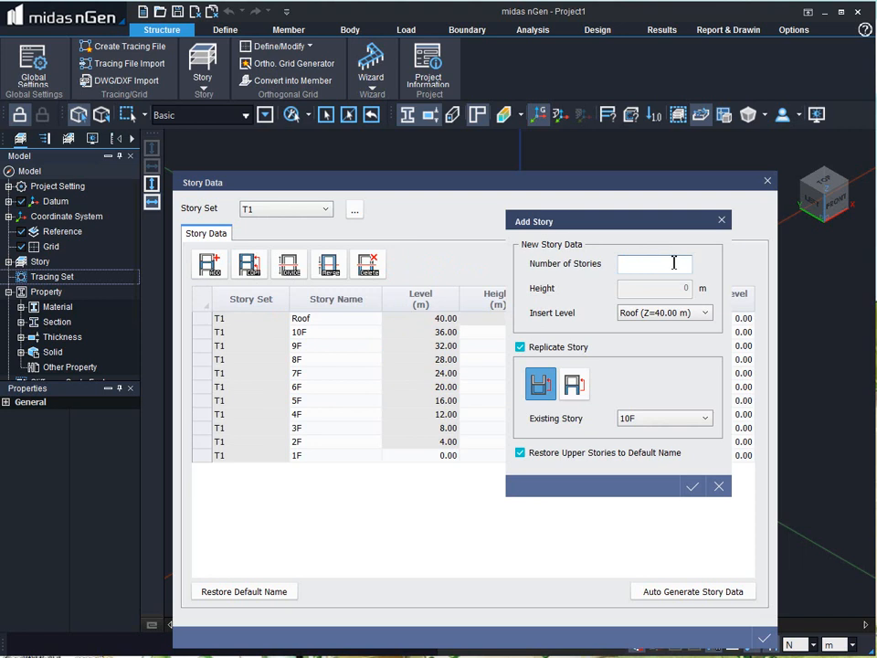
text(1)
click(668, 423)
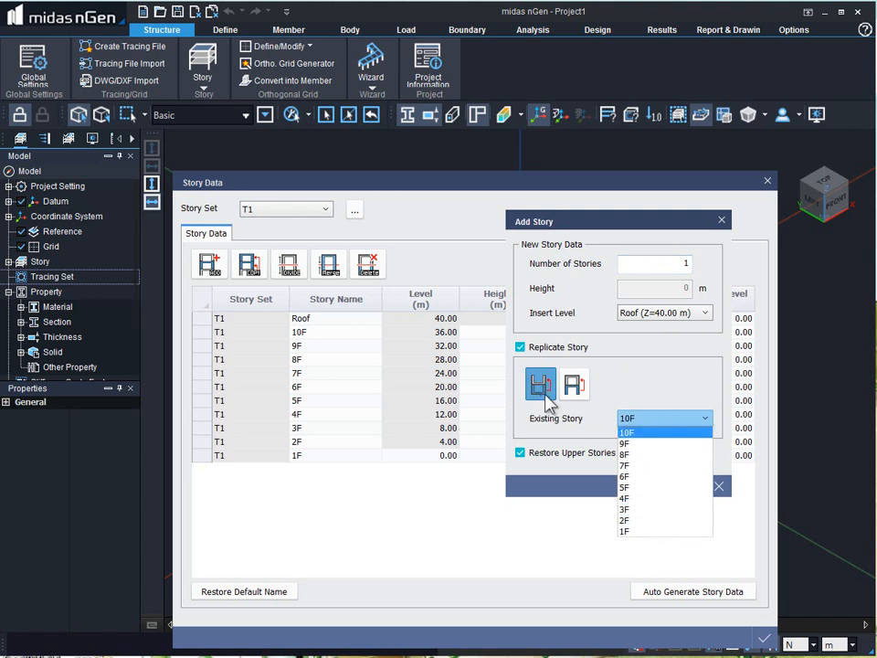
click(642, 419)
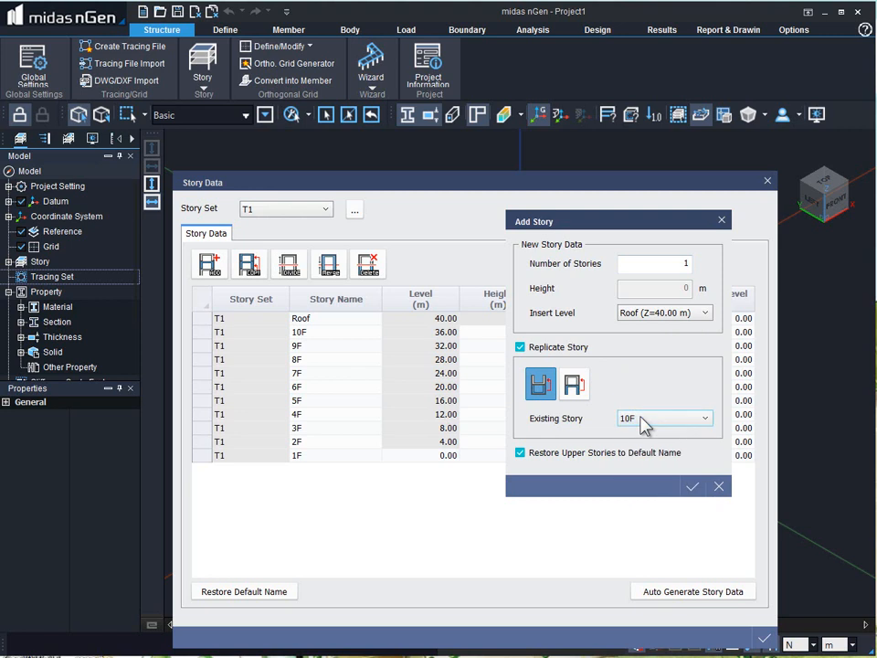
click(576, 386)
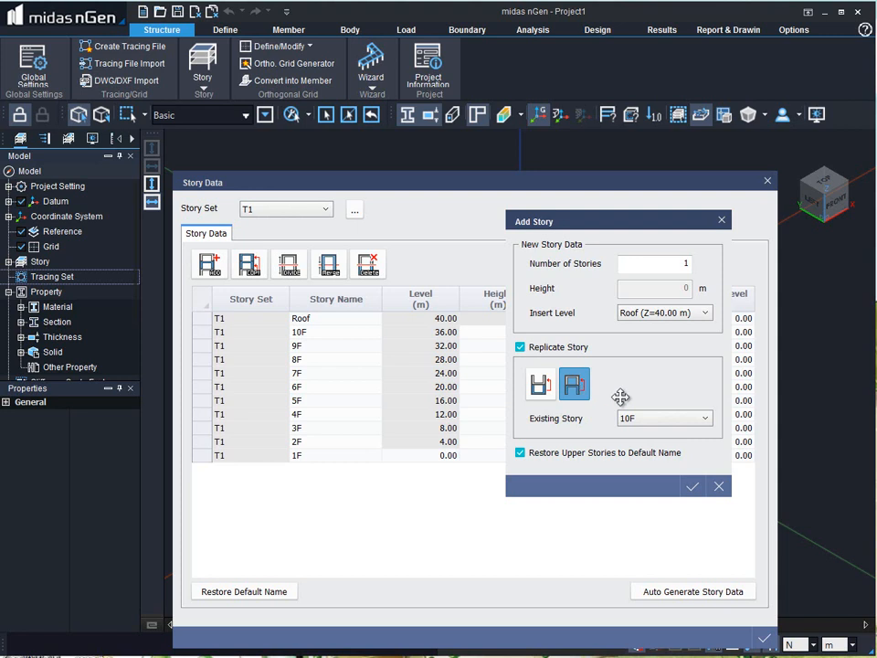
click(650, 315)
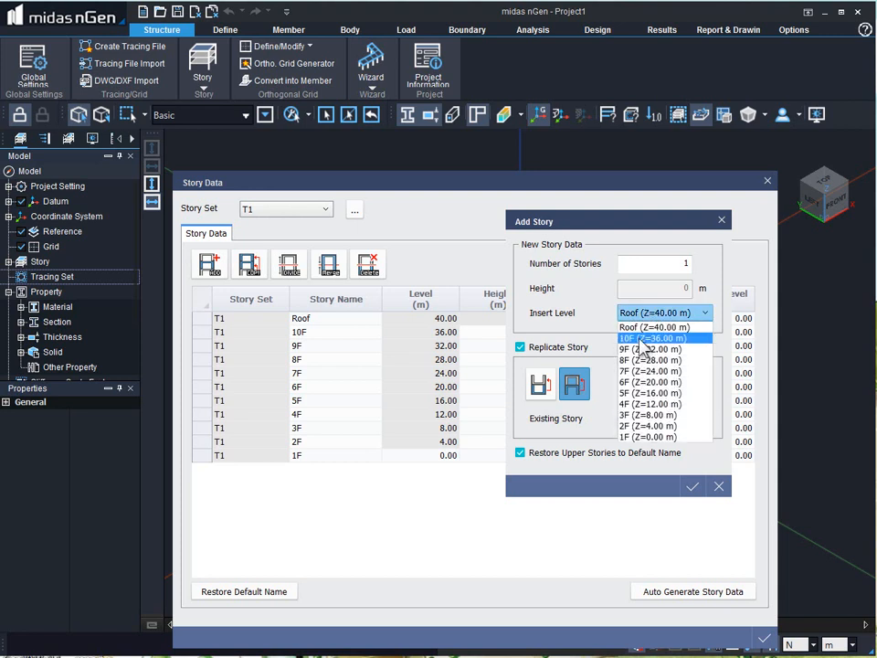
click(648, 339)
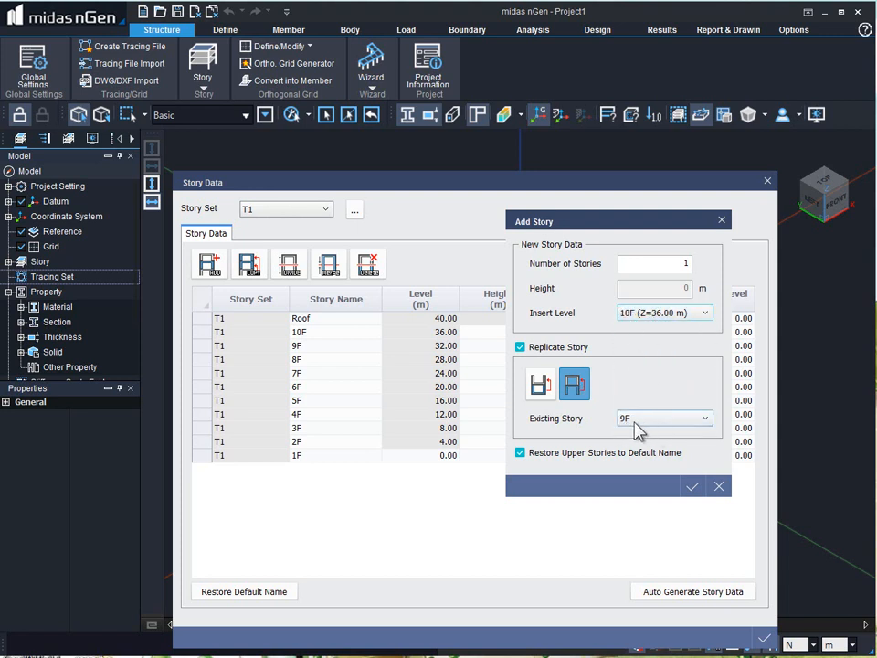
click(520, 454)
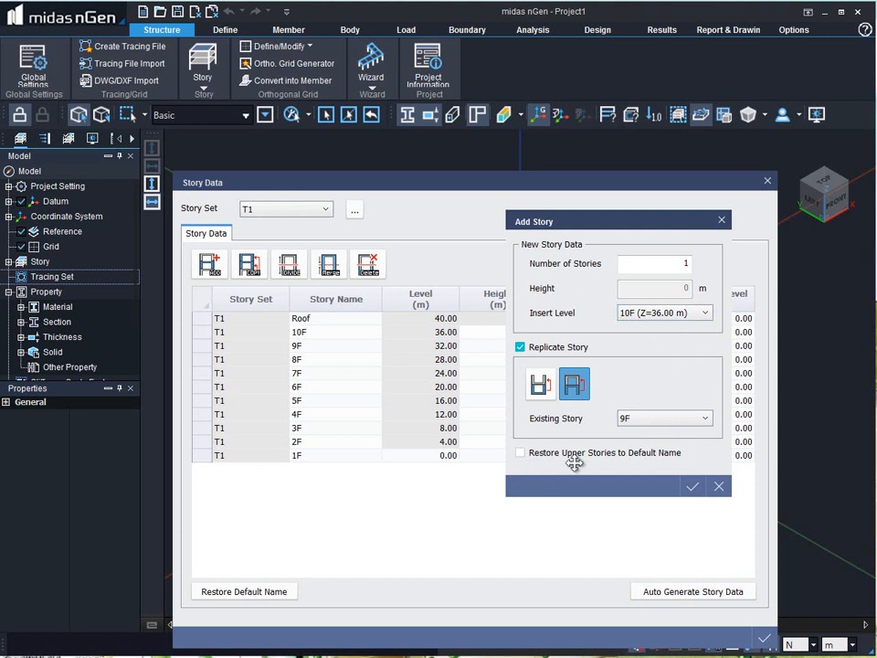
click(694, 486)
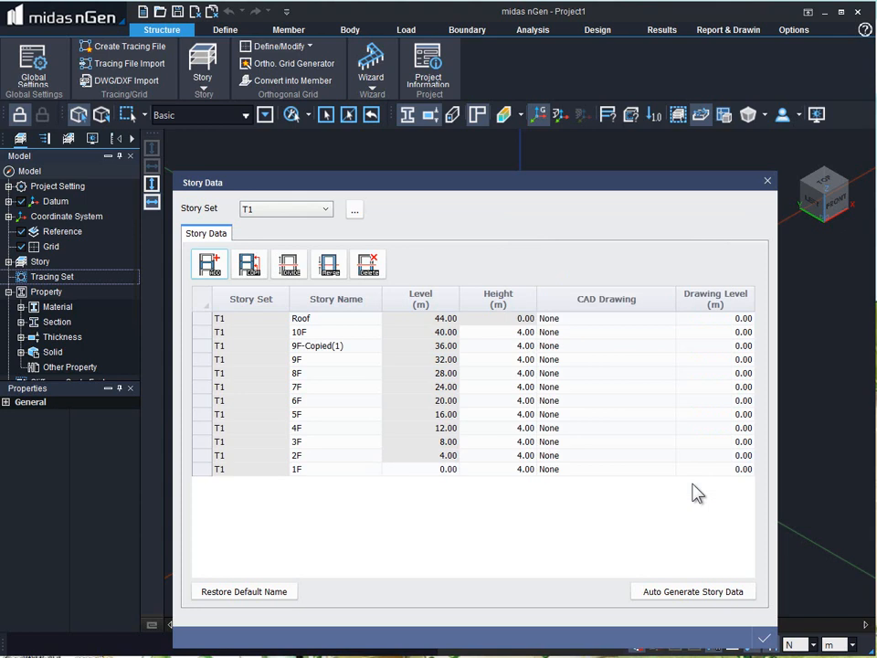
Rename the copied story above 9F as 9-1F and set its height to 2 m.
click(310, 353)
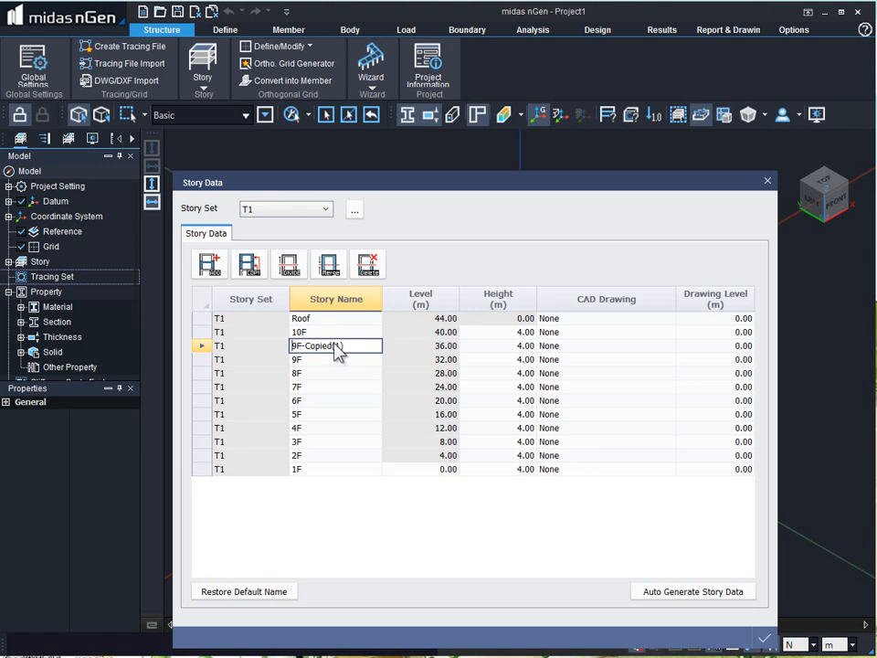
drag(346, 354, 287, 355)
text(9-1F)
click(513, 346)
text(2)
click(512, 358)
click(510, 346)
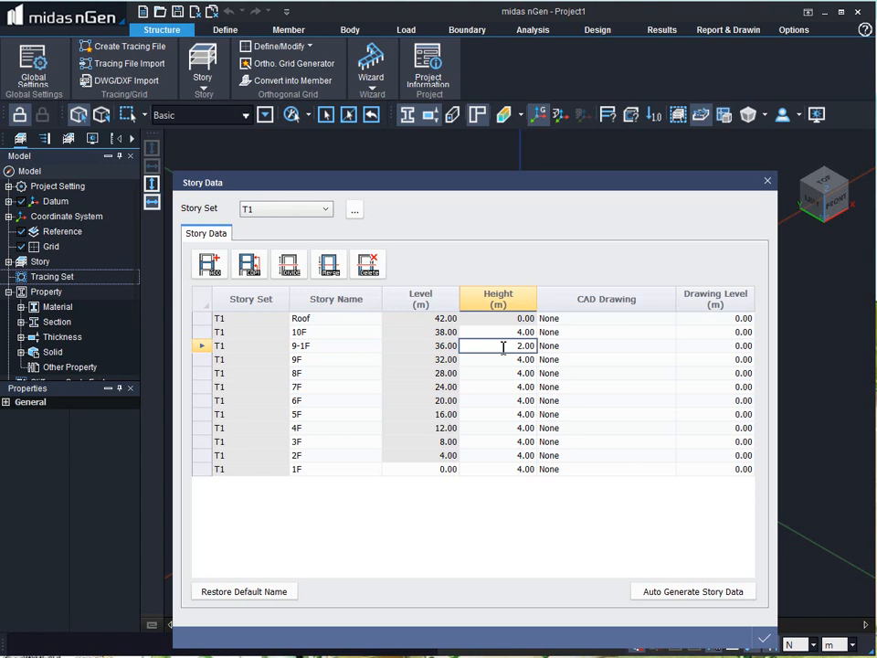
key(Return)
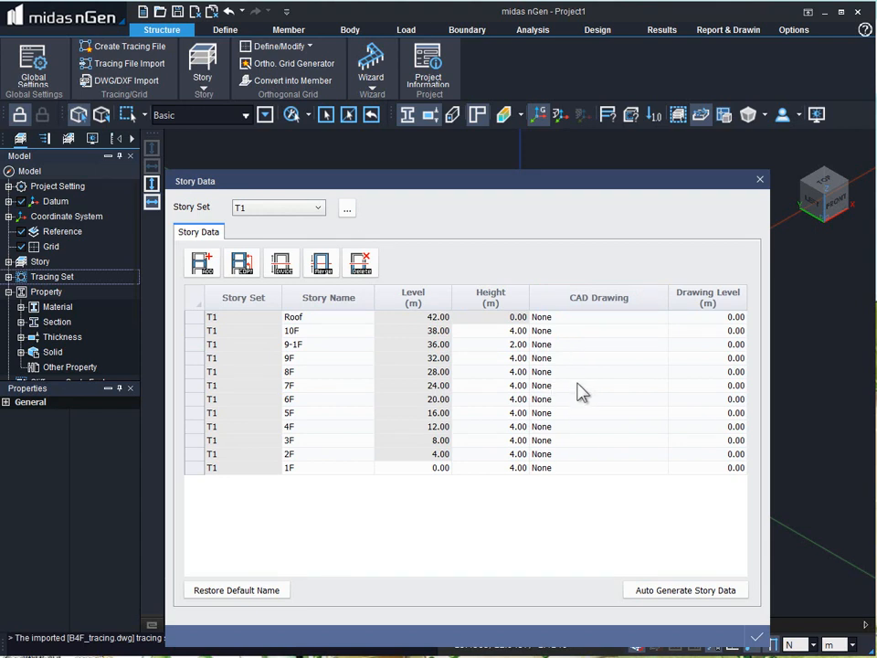
Assign B4F_tracing.dwg as the CAD drawing of story 4F and apply the story data.
click(659, 454)
click(663, 413)
click(666, 427)
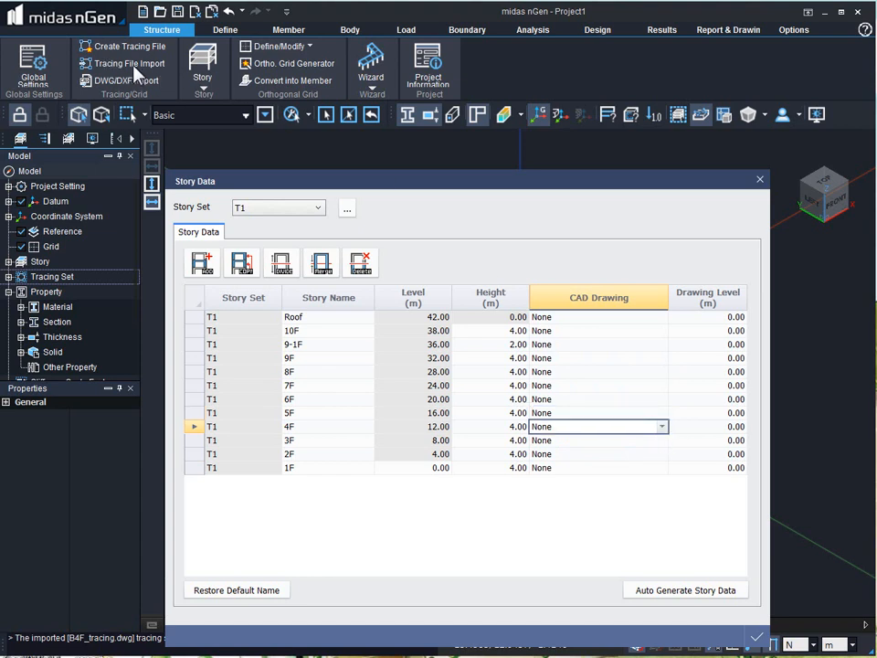
click(663, 427)
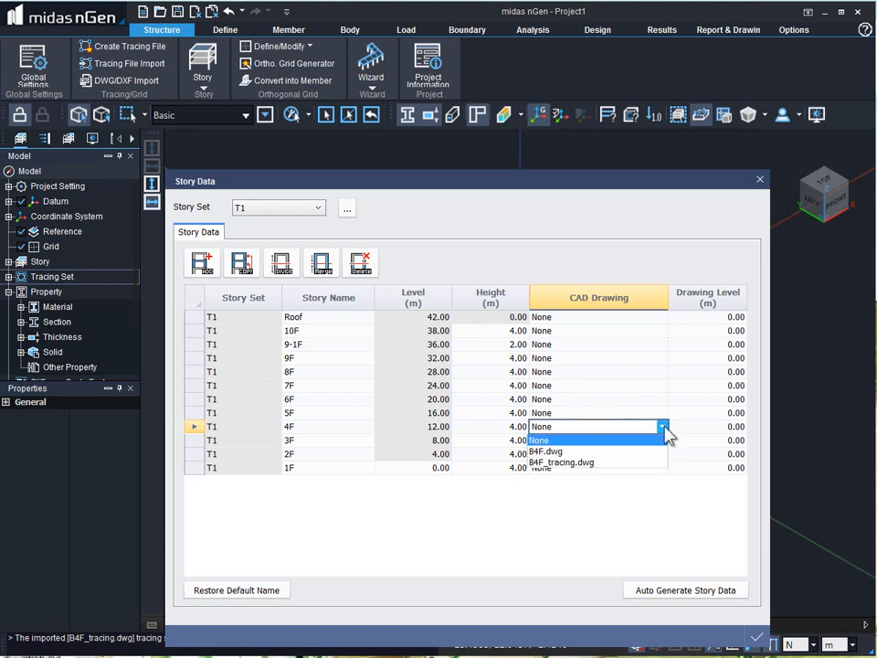
click(605, 465)
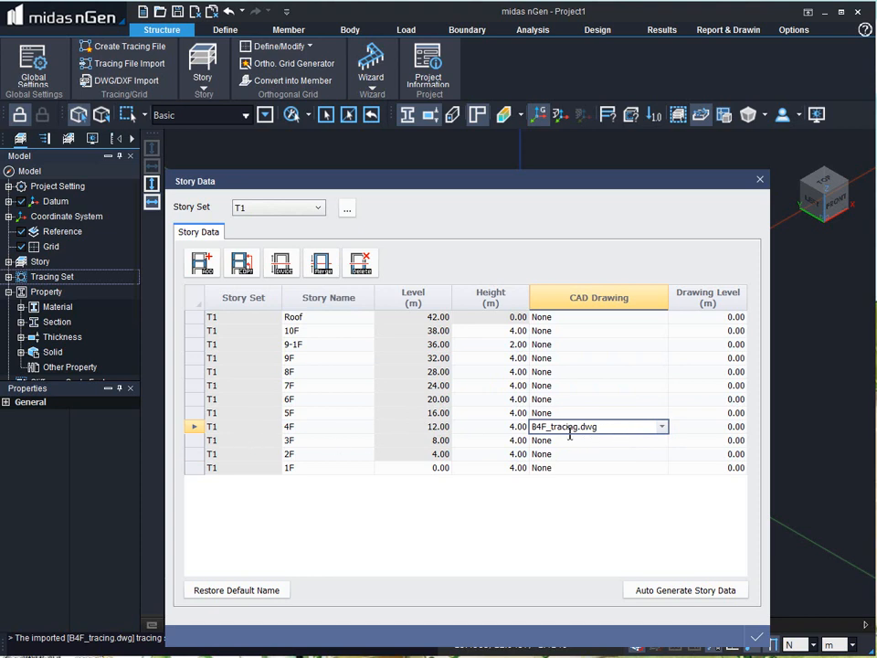
click(729, 427)
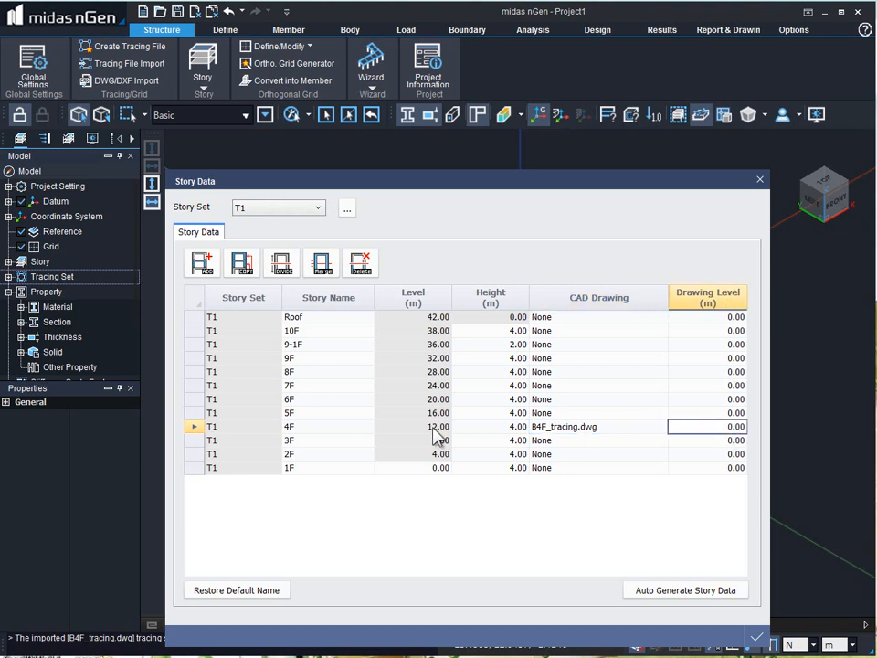
click(756, 640)
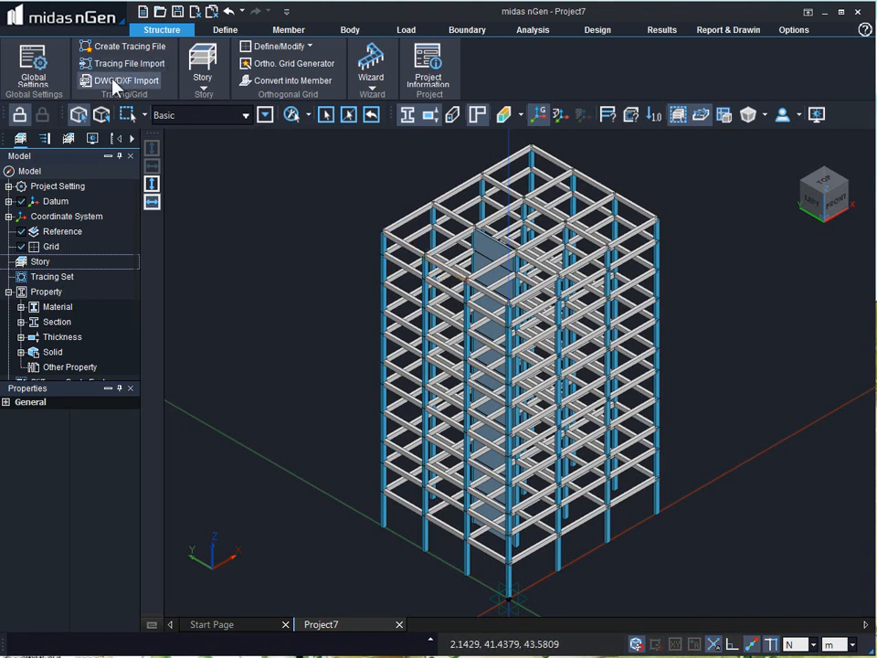
click(265, 32)
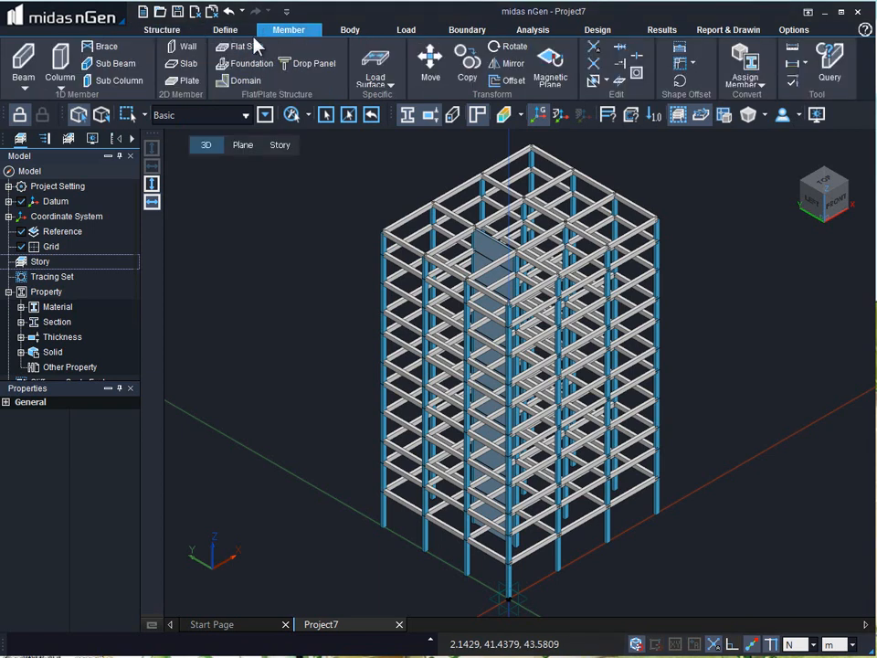
click(331, 33)
Open the story data for the multi-story frame model and add story set T1 to it.
click(183, 35)
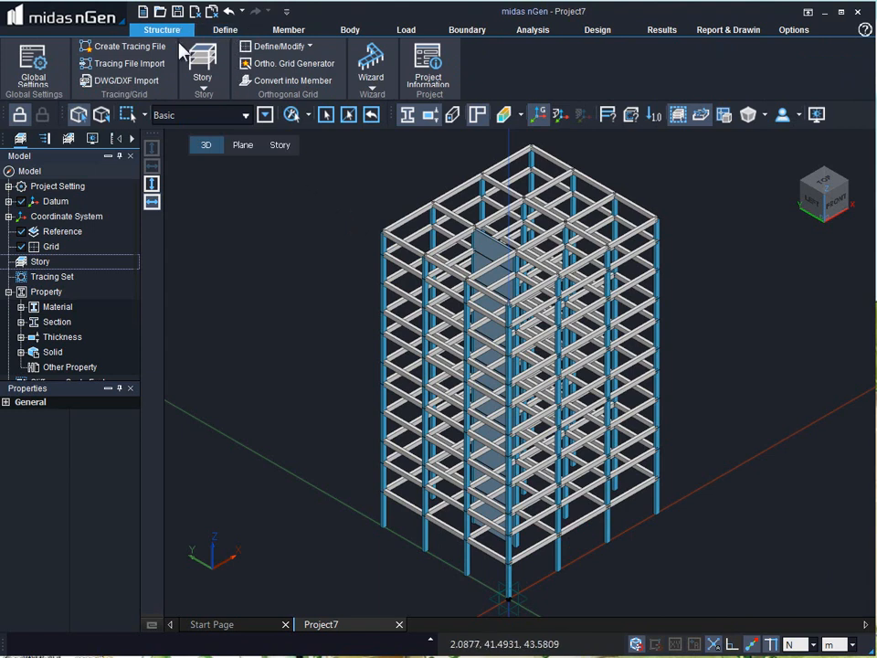
click(203, 88)
click(201, 96)
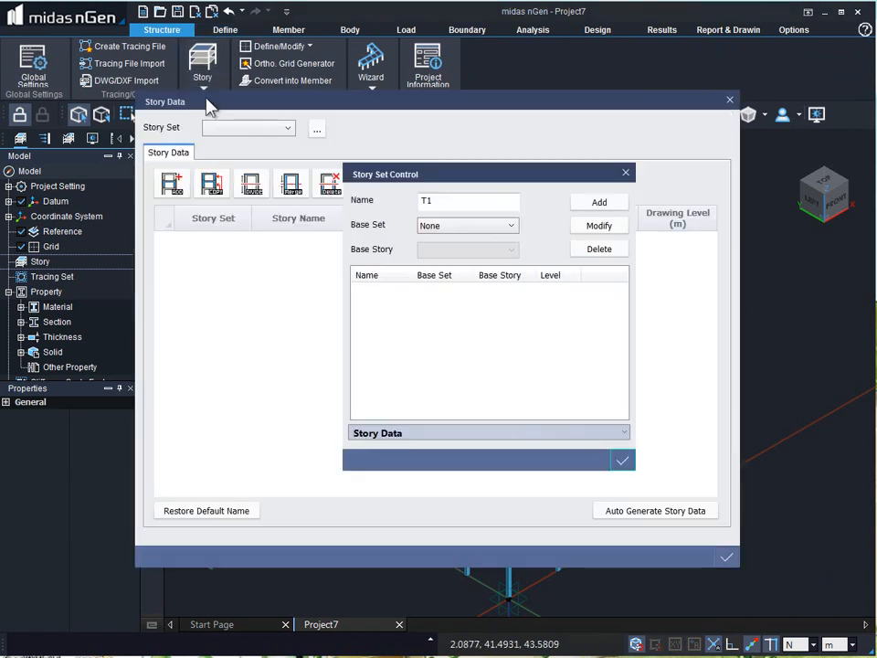
click(585, 204)
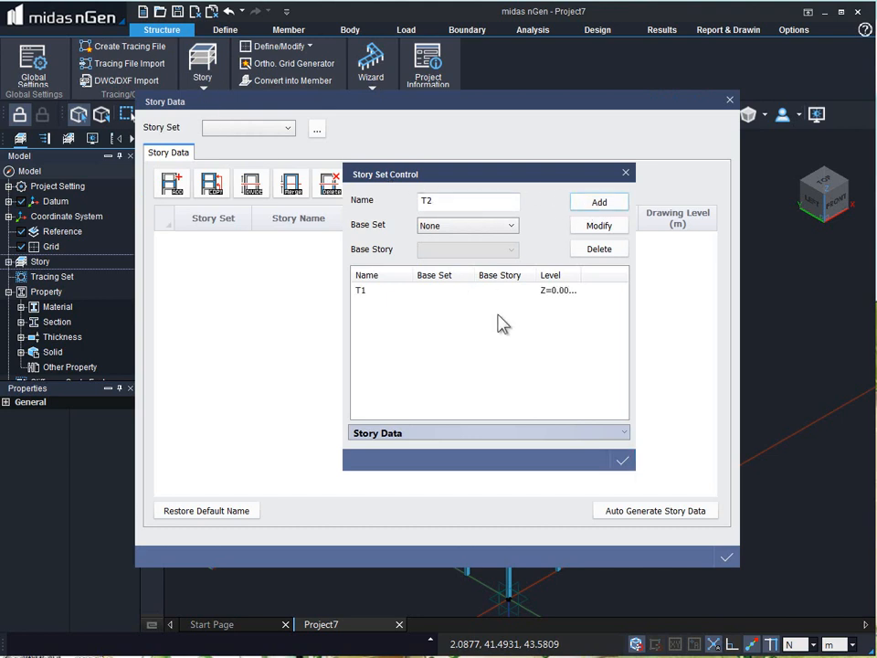
click(625, 461)
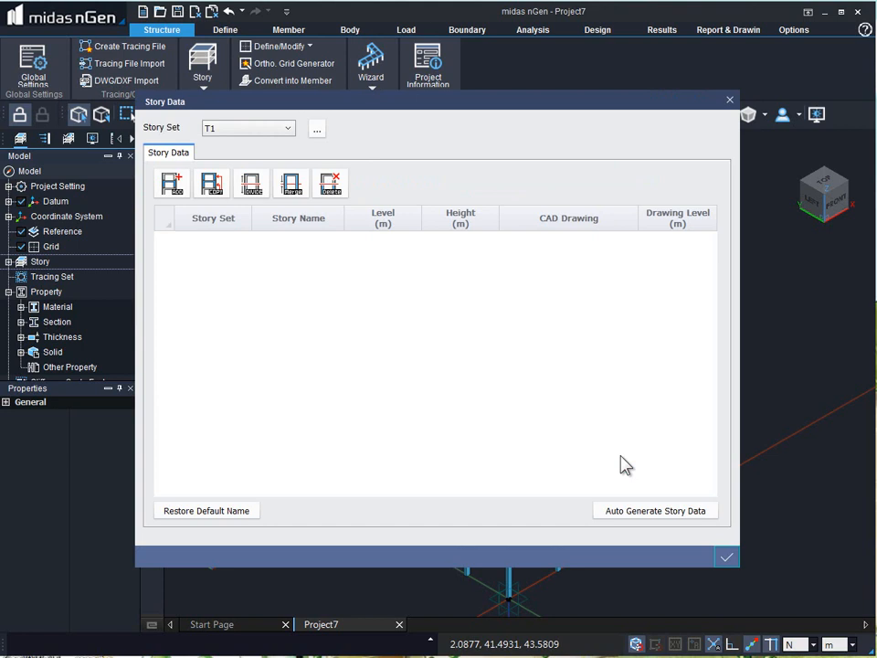
Auto-generate the story data from all objects in the view and apply it to the frame model.
click(621, 517)
click(327, 115)
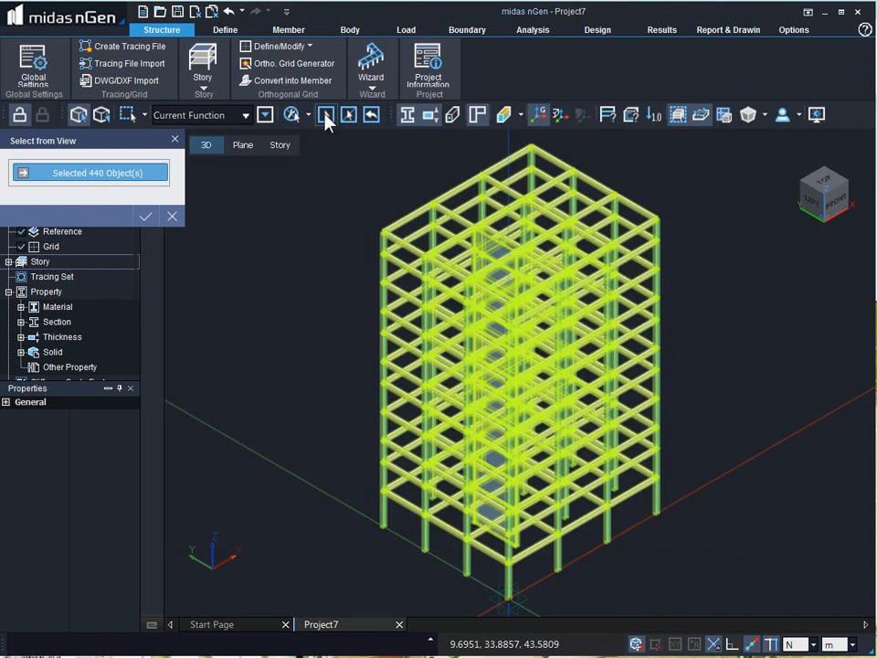
click(146, 216)
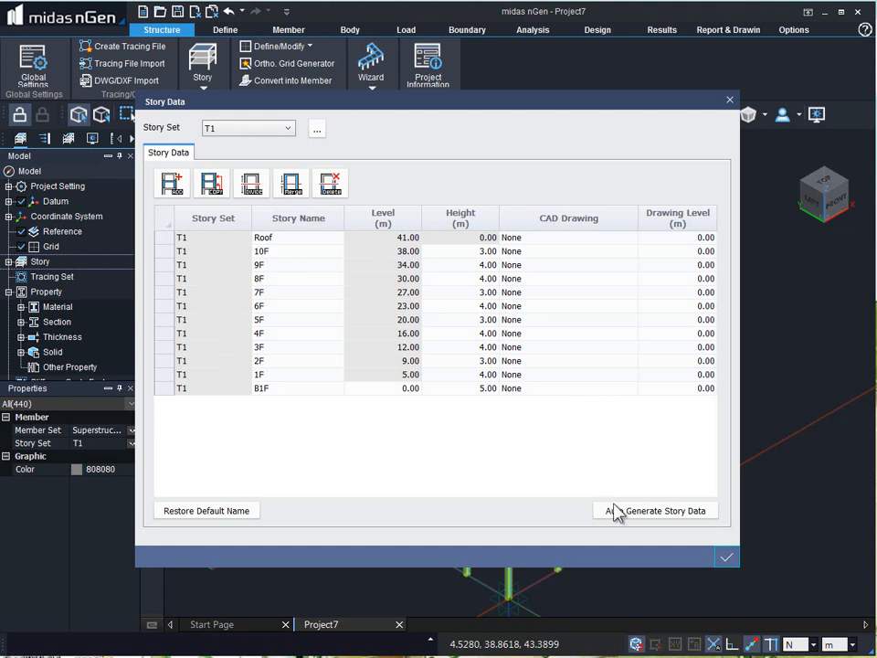
click(725, 558)
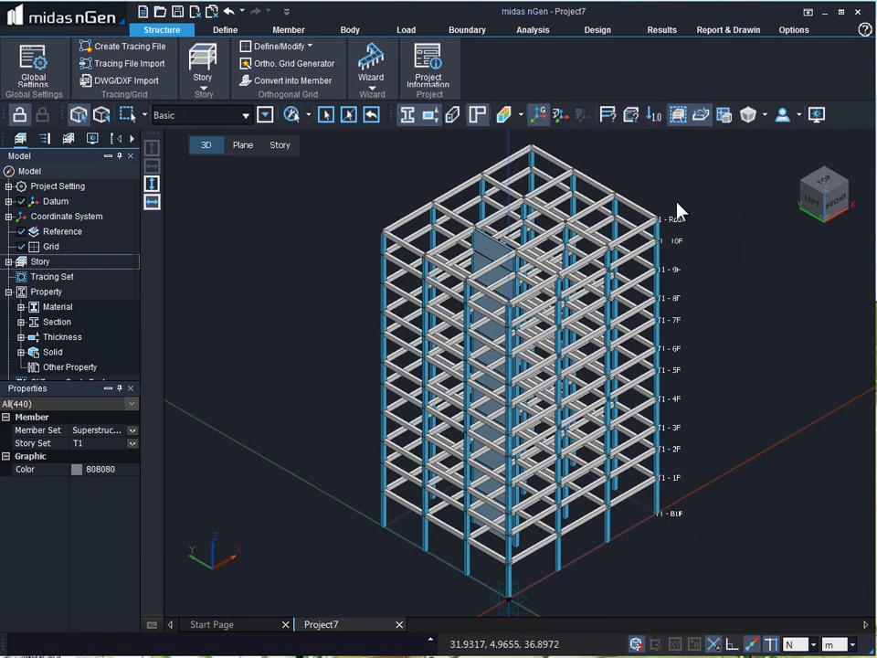
Check the story set label option in the view display settings.
click(815, 115)
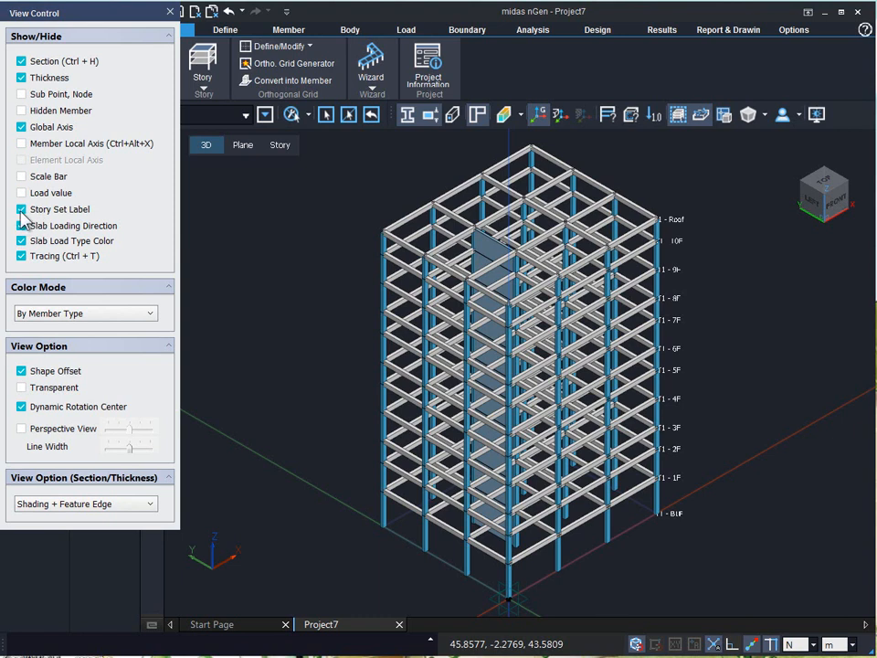
click(170, 12)
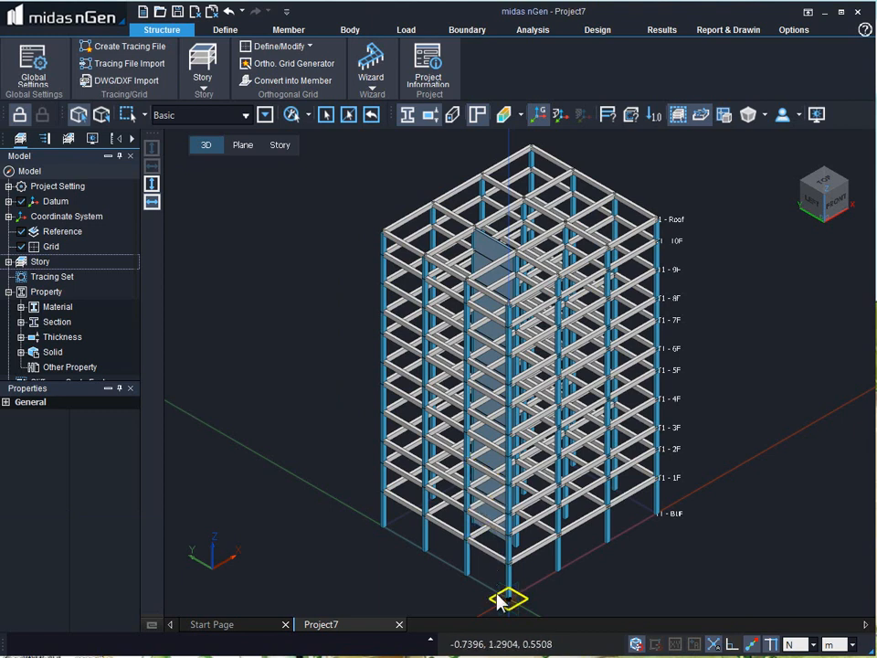
Switch to the Project6 two-tower model and add a story set named Base with no base set.
click(477, 629)
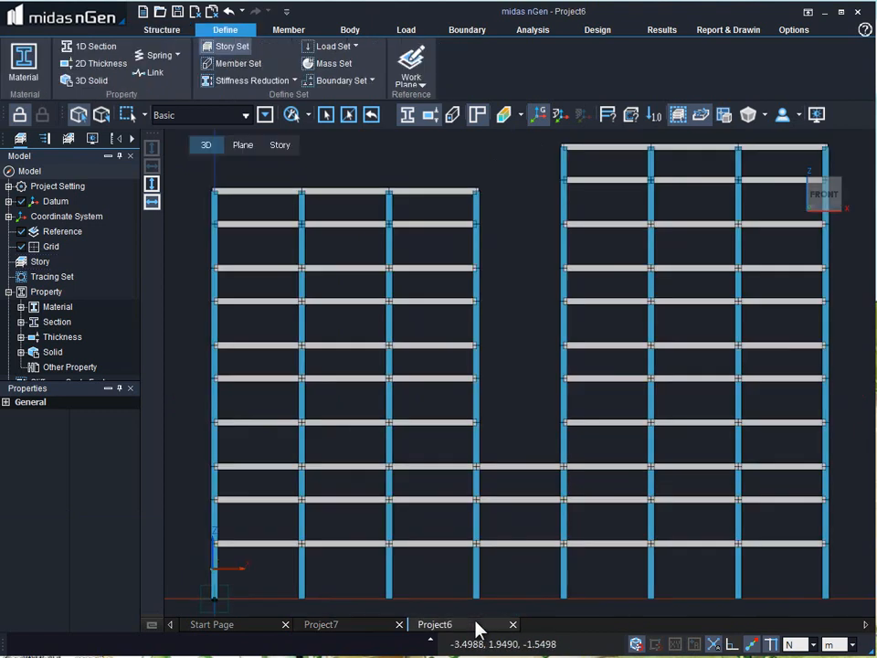
right_click(458, 407)
click(407, 344)
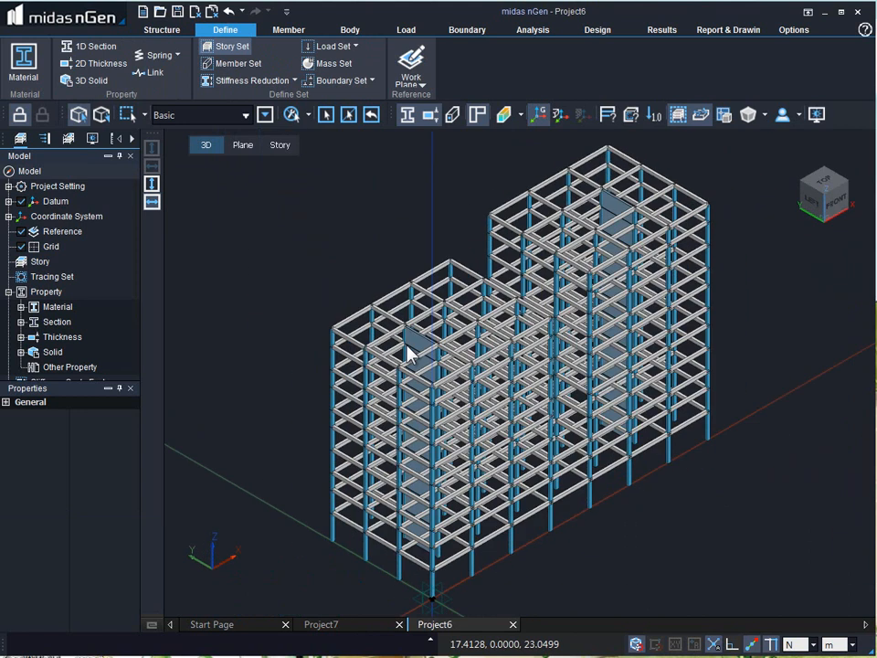
click(221, 47)
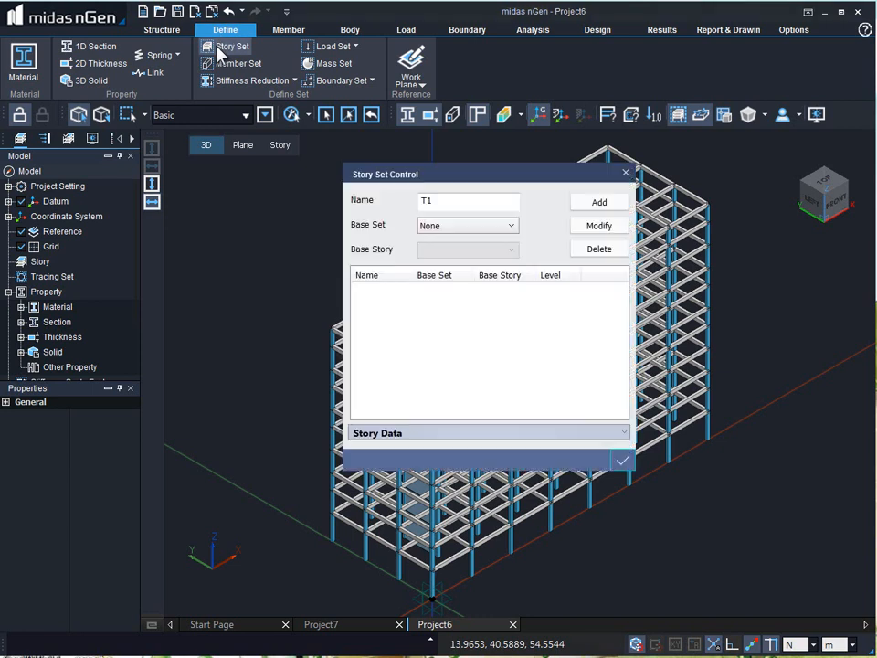
drag(470, 208, 415, 208)
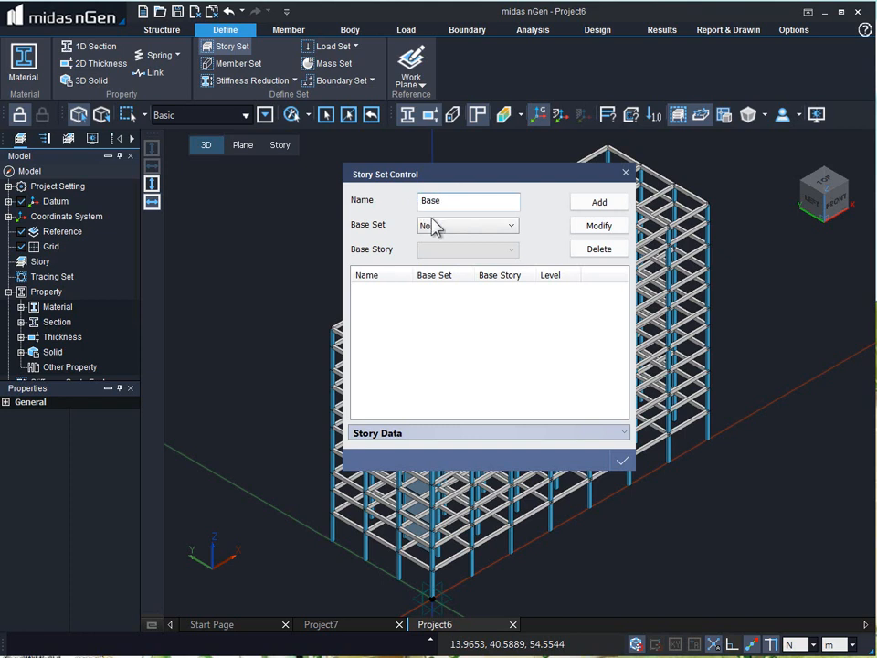
click(598, 203)
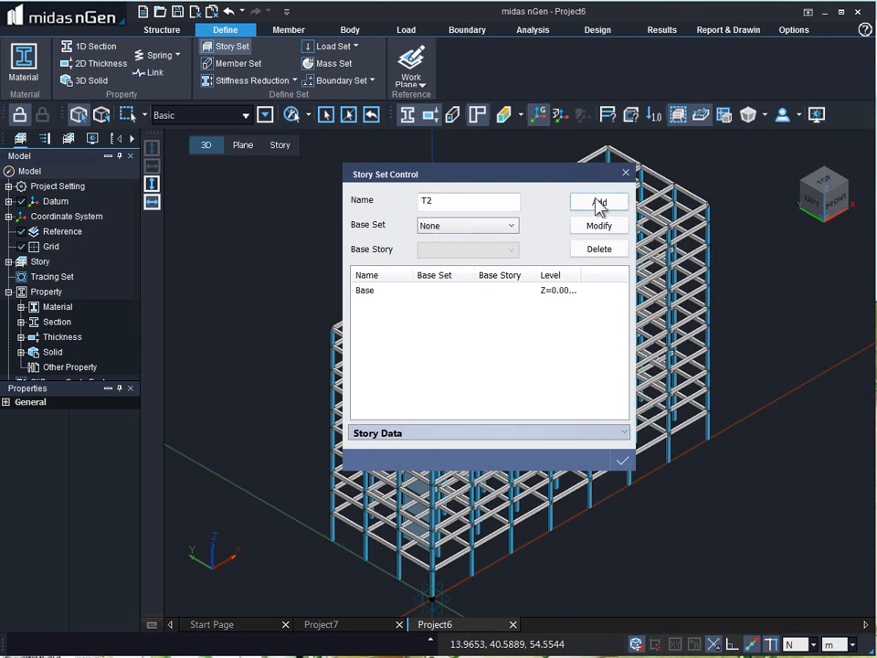
click(622, 460)
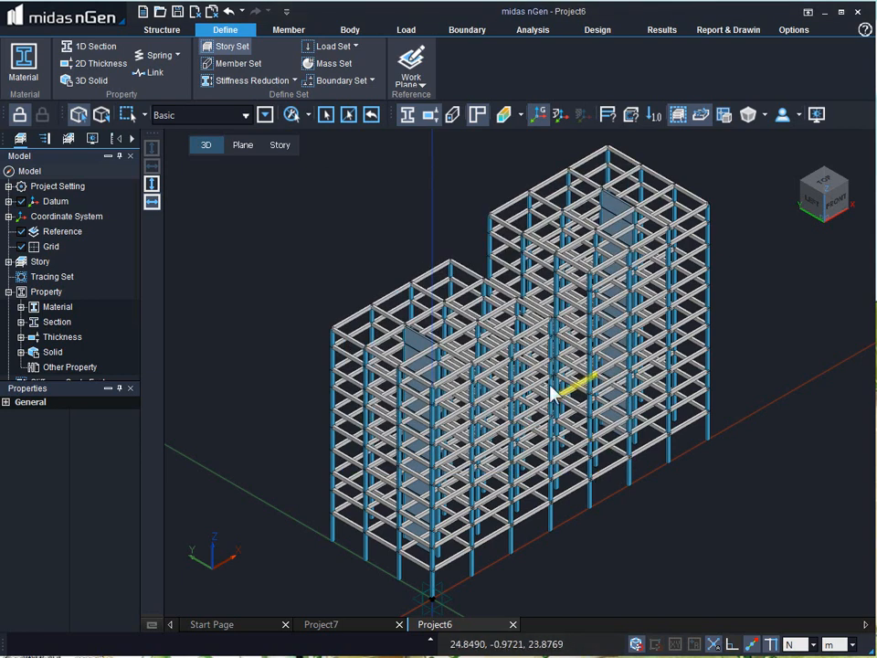
Auto-generate the story data of set Base from the members of the three lowest levels shared by both towers.
click(168, 31)
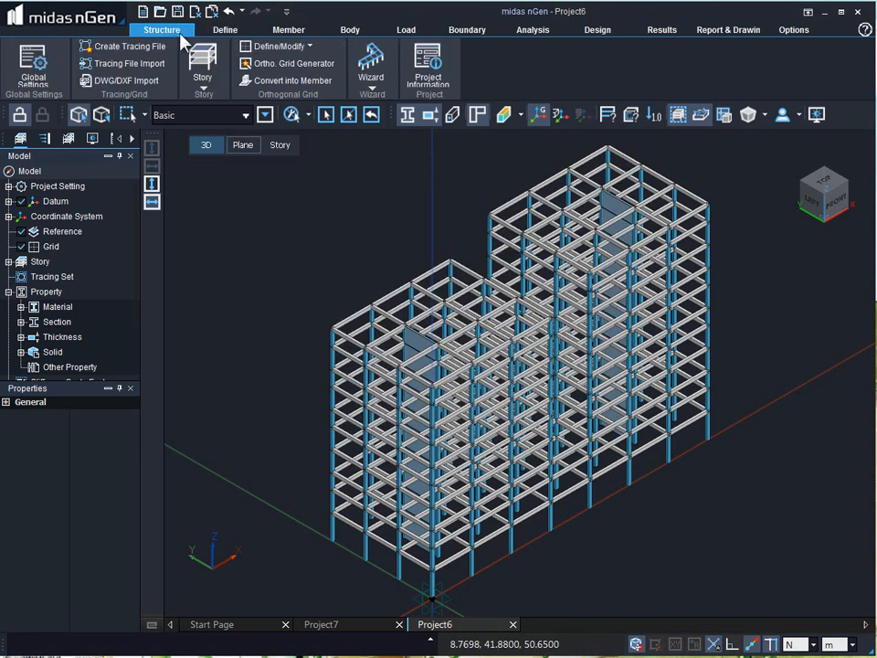
click(199, 83)
click(204, 97)
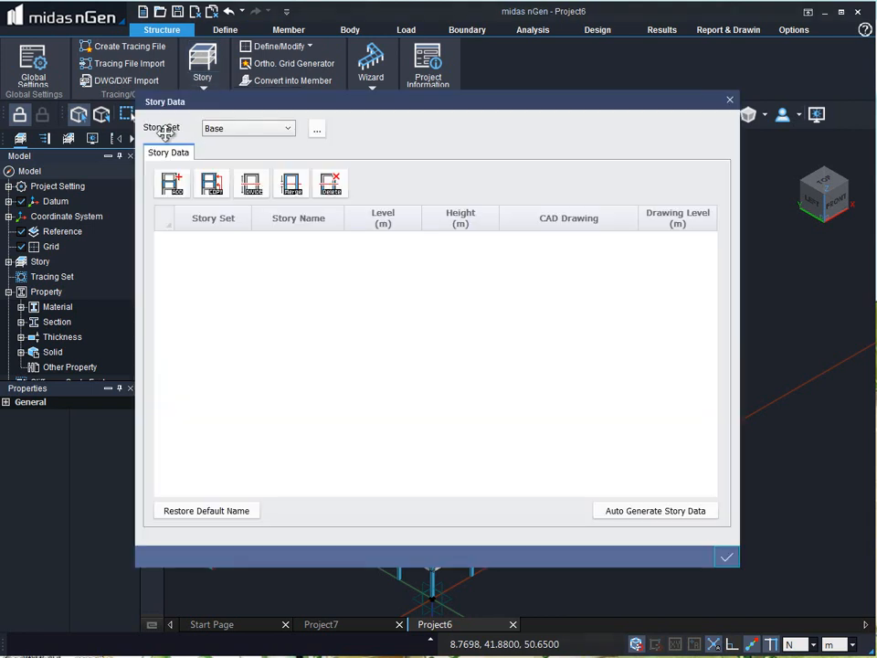
click(643, 515)
right_click(502, 255)
click(502, 267)
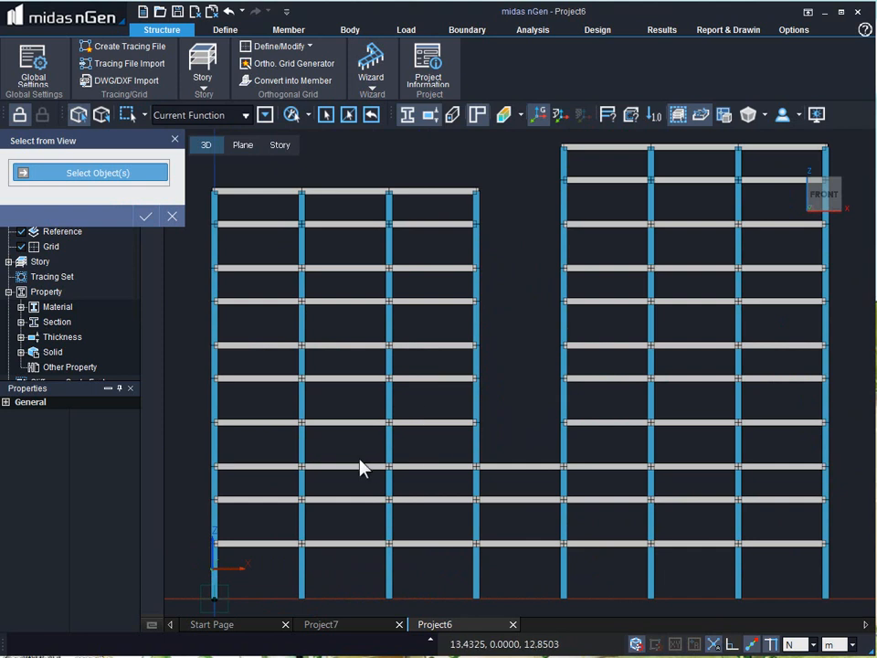
drag(180, 455, 852, 625)
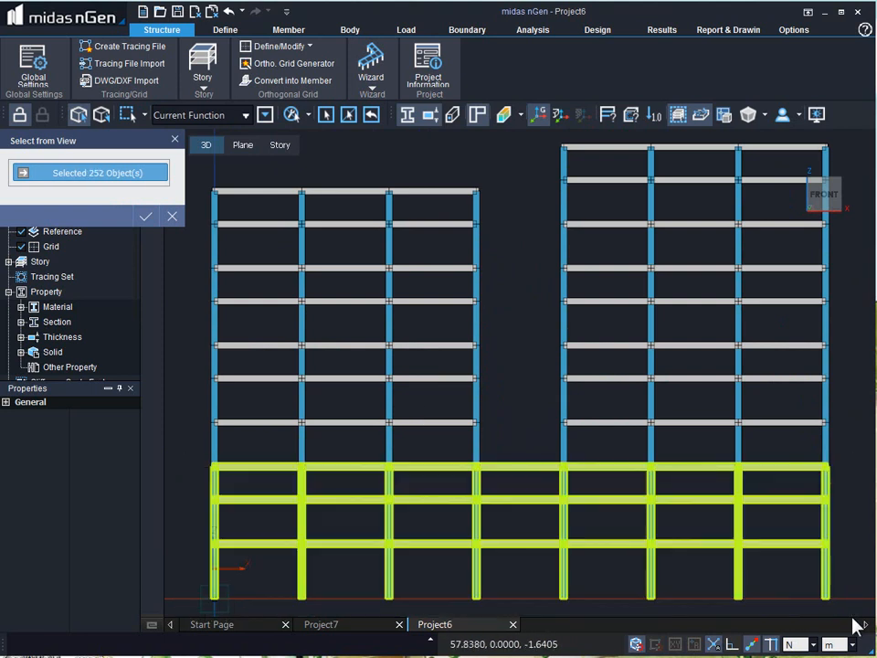
middle_click(231, 421)
click(181, 358)
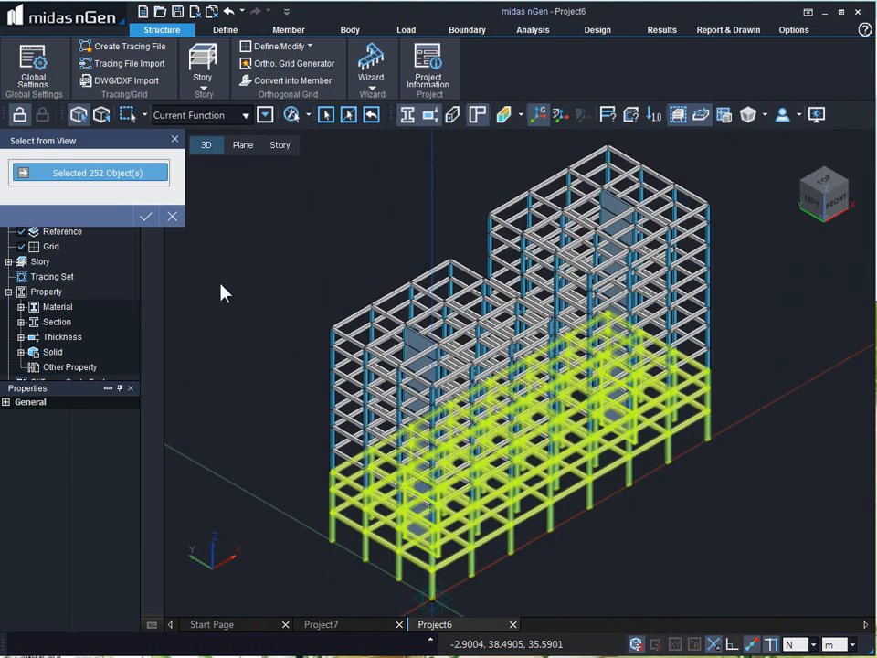
click(145, 216)
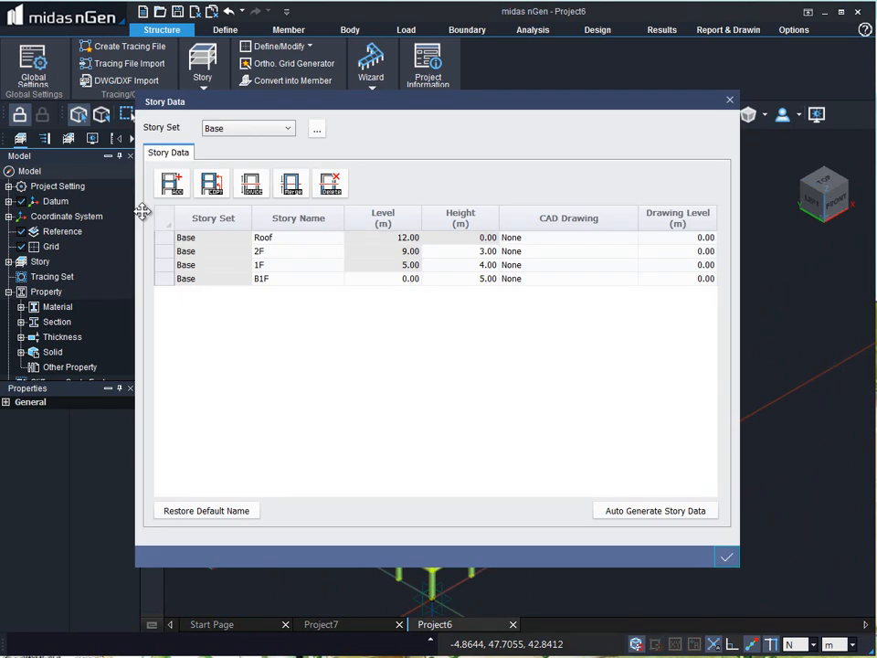
Add story set T1 with Base as its base set and Roof as its base story.
click(317, 132)
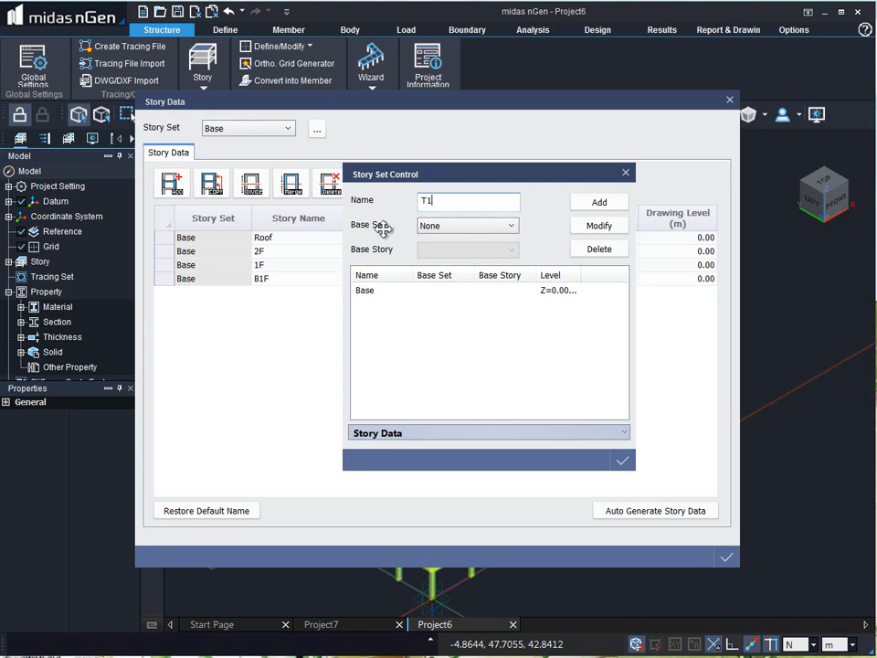
click(421, 226)
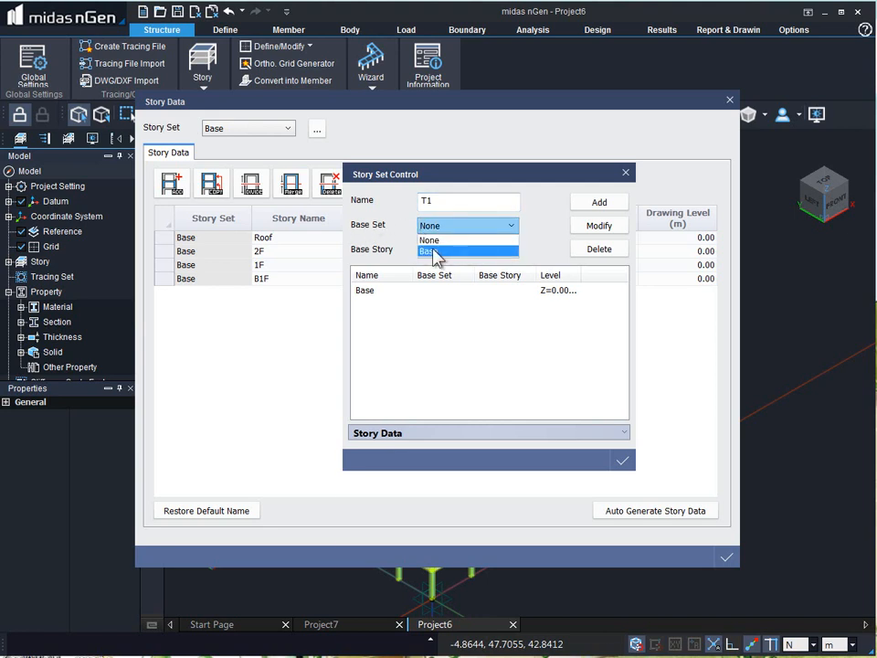
click(436, 252)
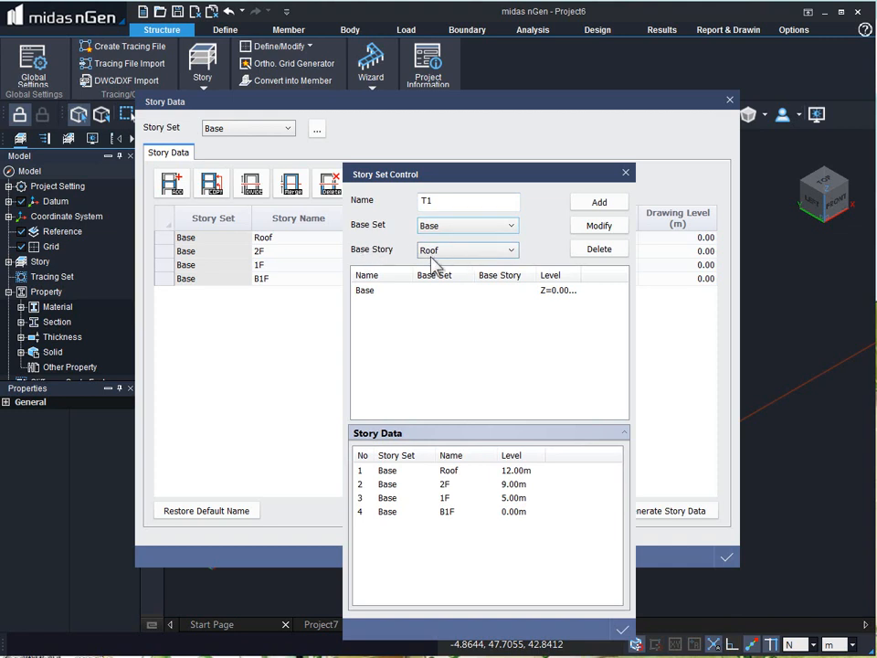
click(595, 203)
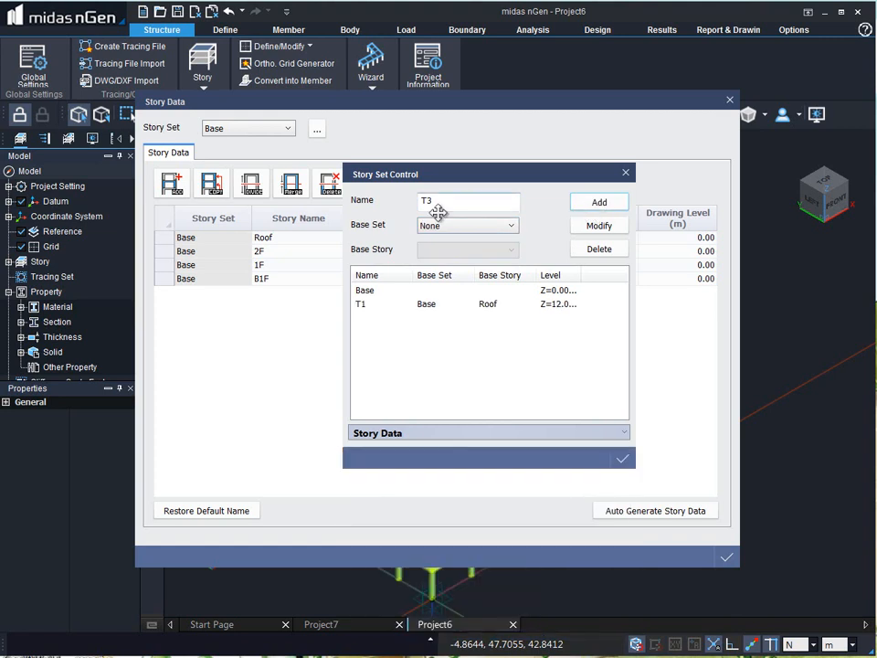
Add story set T2 with Base as its base set and Roof as its base story, and accept the sets.
drag(428, 202, 437, 202)
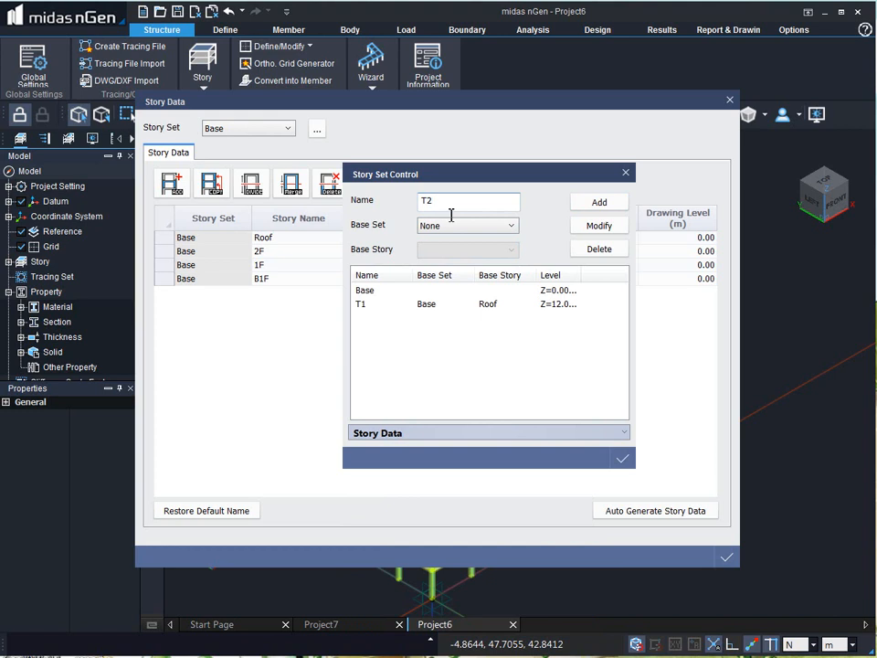
click(454, 236)
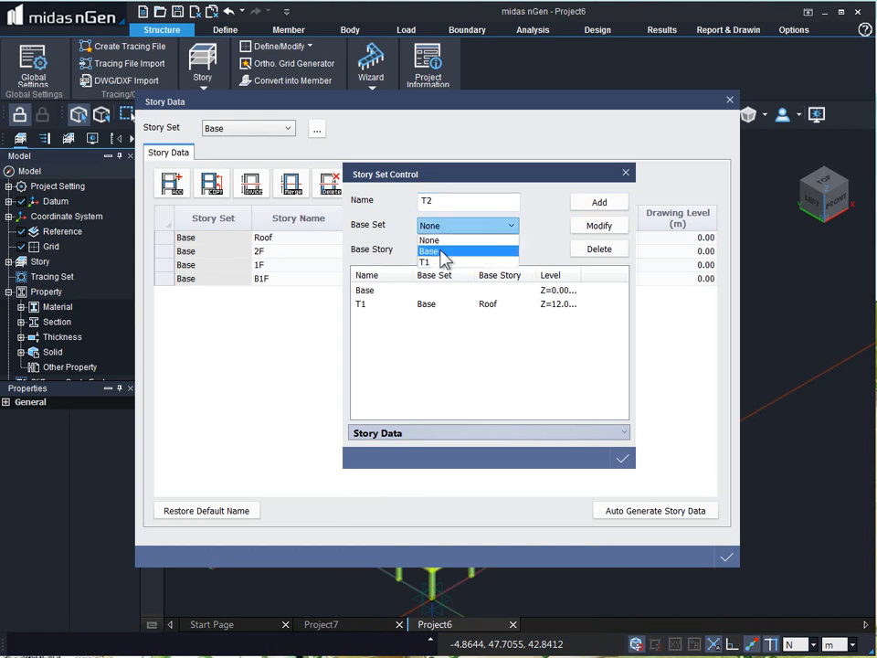
click(446, 252)
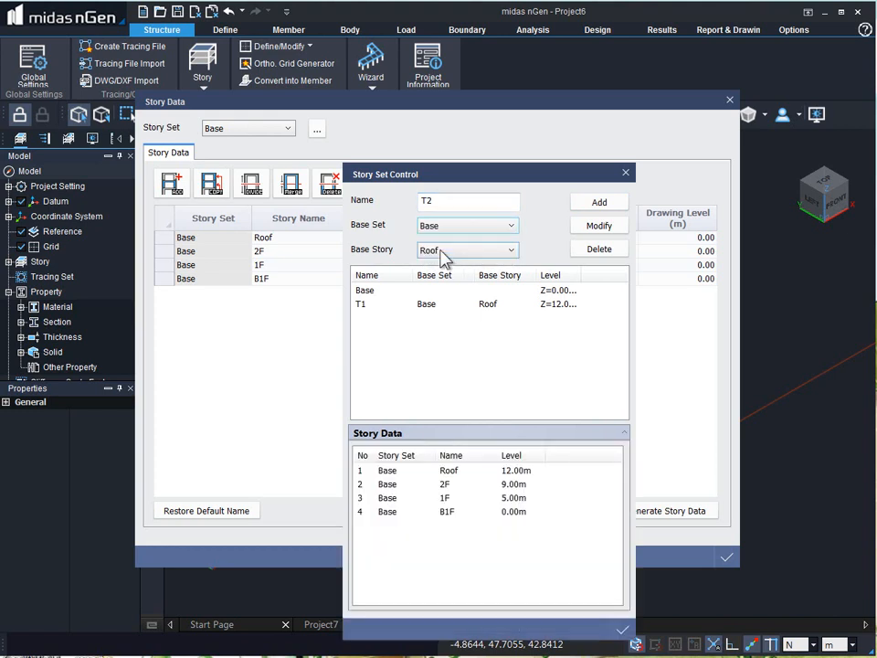
click(596, 204)
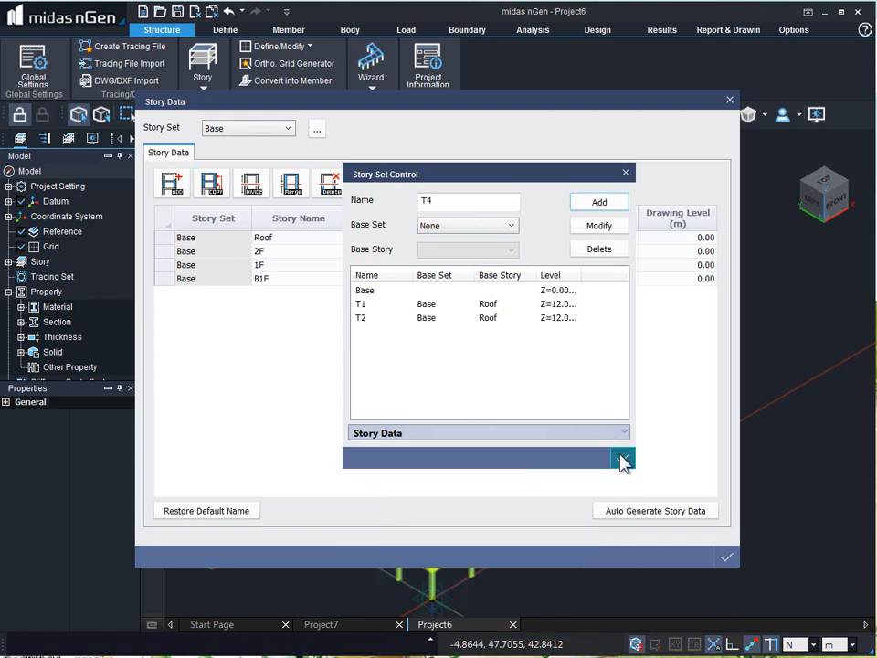
click(623, 459)
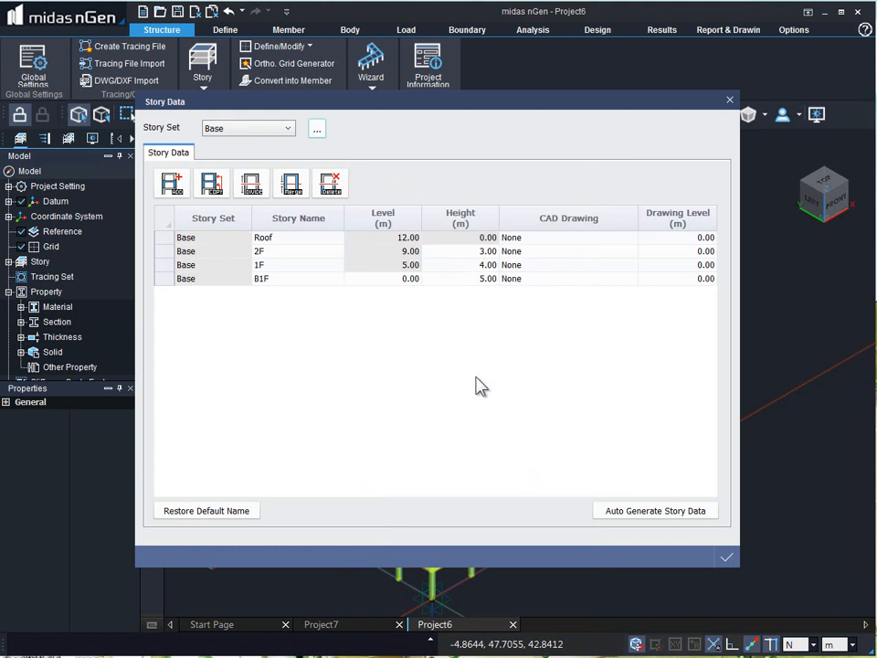
Auto-generate the story data of set T1 from the shorter tower's members above the shared base.
click(251, 135)
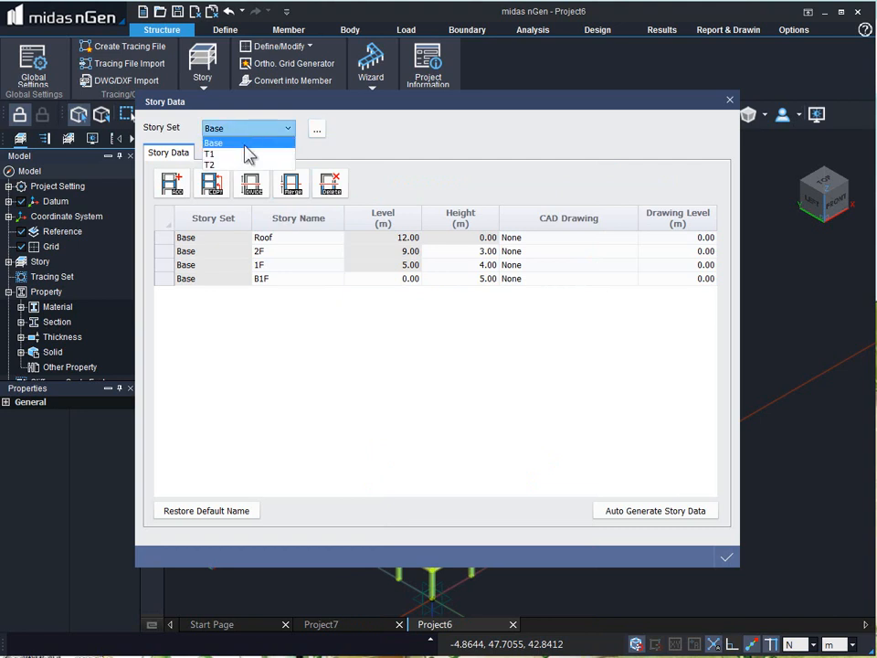
click(248, 155)
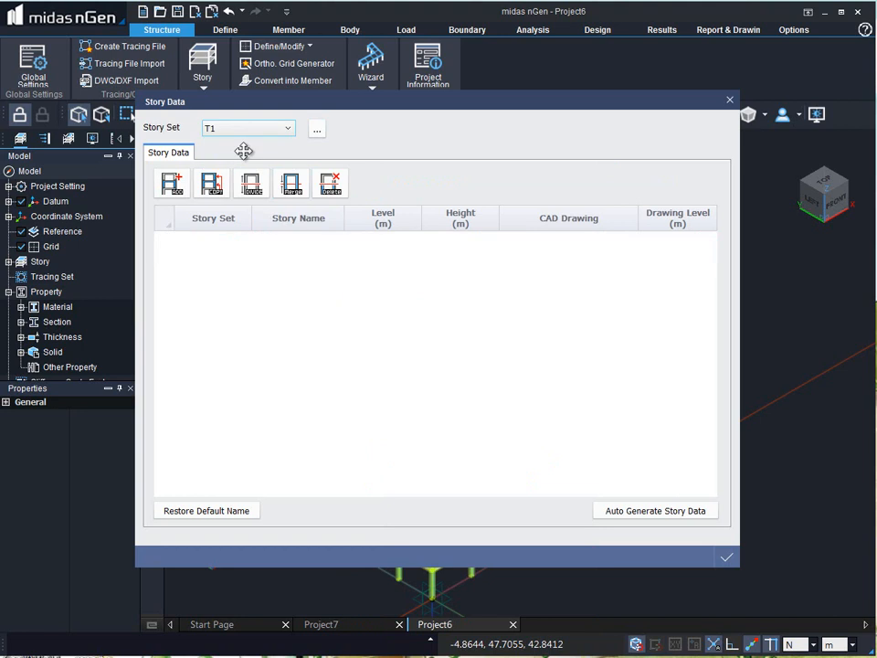
click(647, 512)
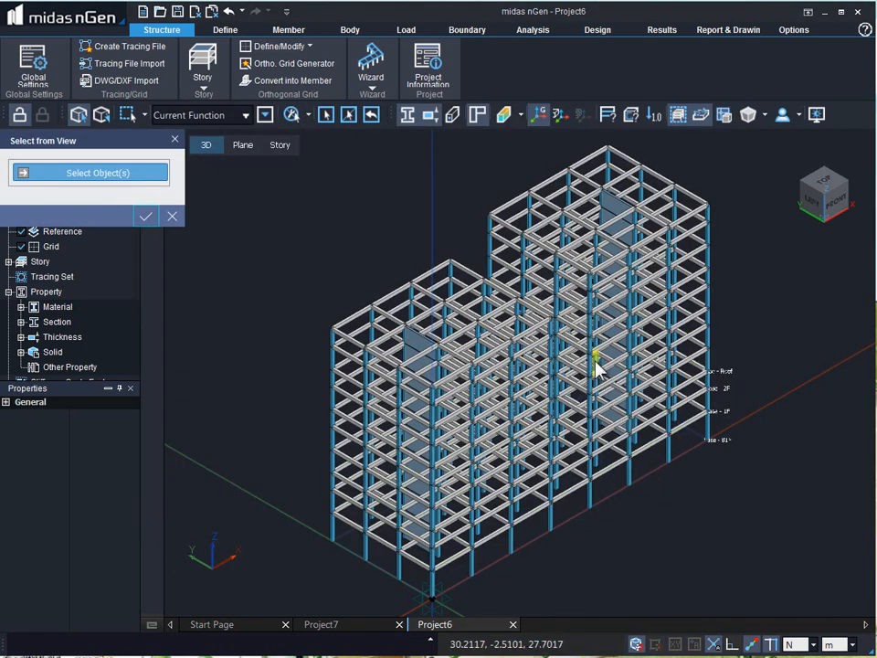
middle_click(594, 363)
click(590, 375)
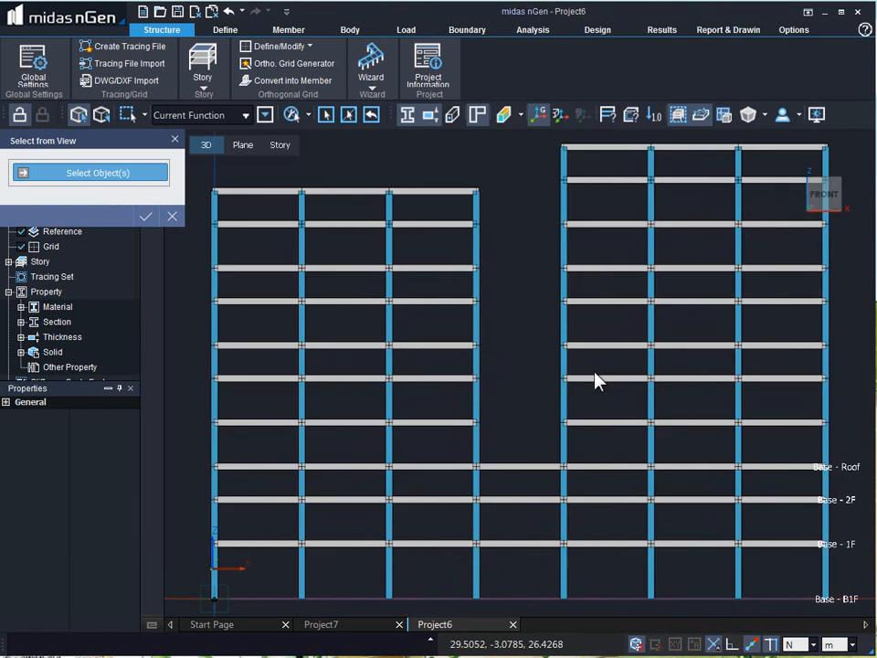
drag(196, 174, 532, 455)
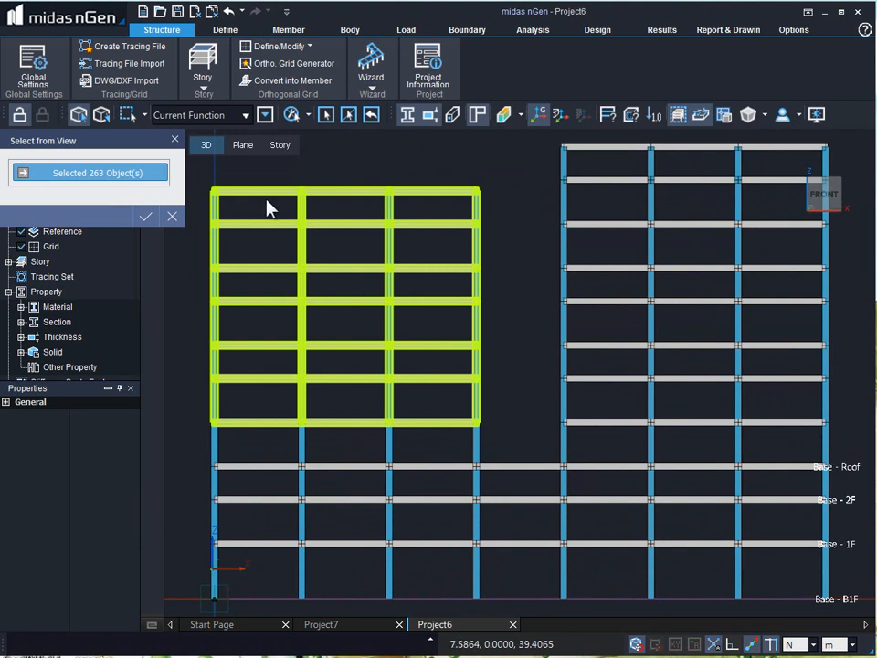
click(145, 217)
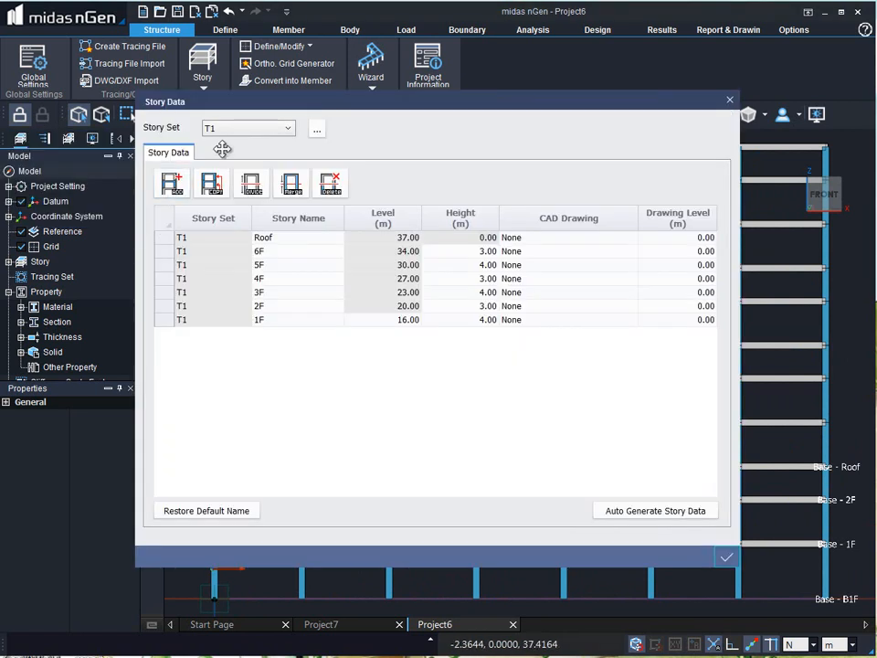
Auto-generate the story data of set T2 from the taller tower's members above the shared base.
click(230, 131)
click(223, 160)
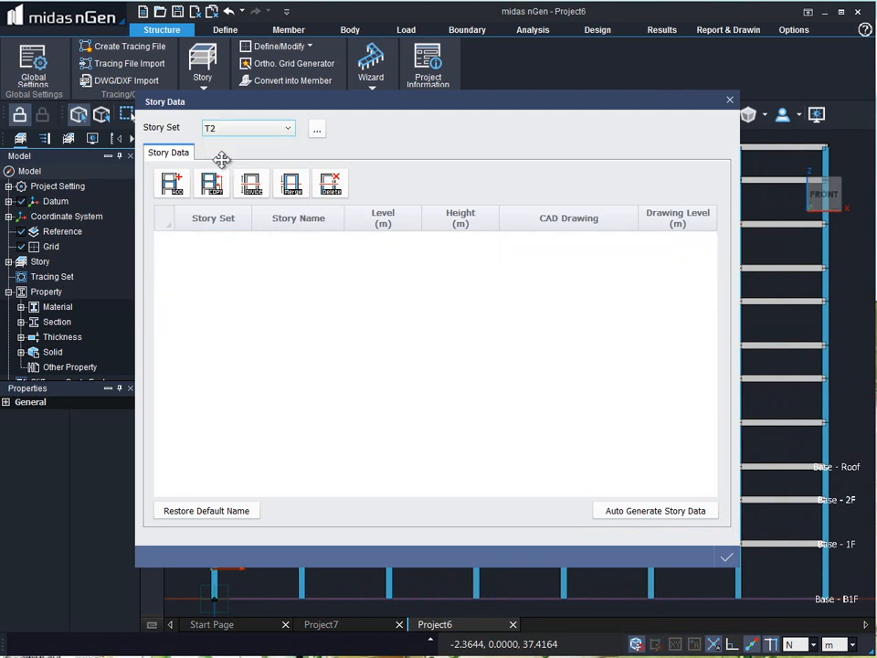
click(651, 512)
drag(546, 136, 847, 463)
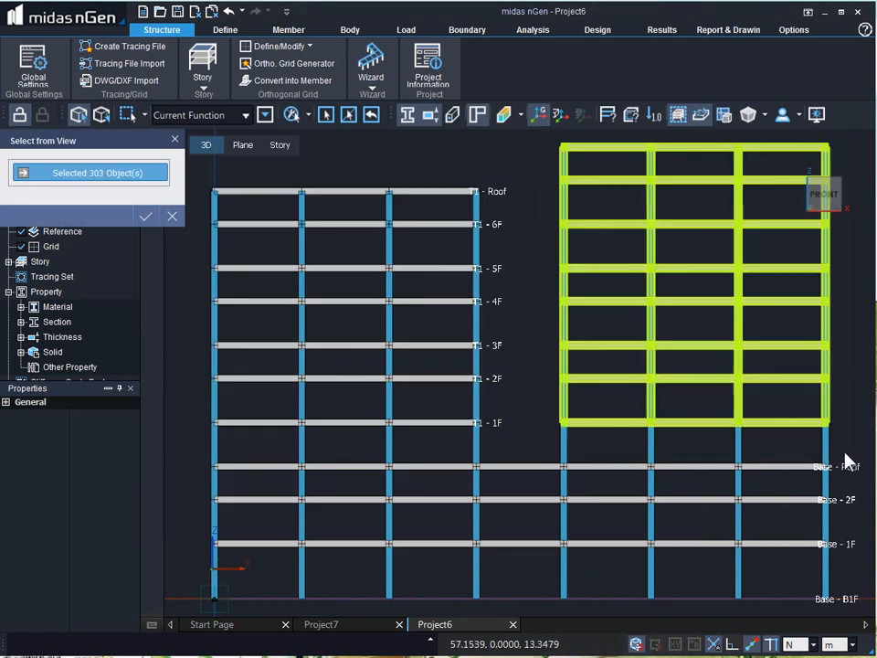
click(146, 216)
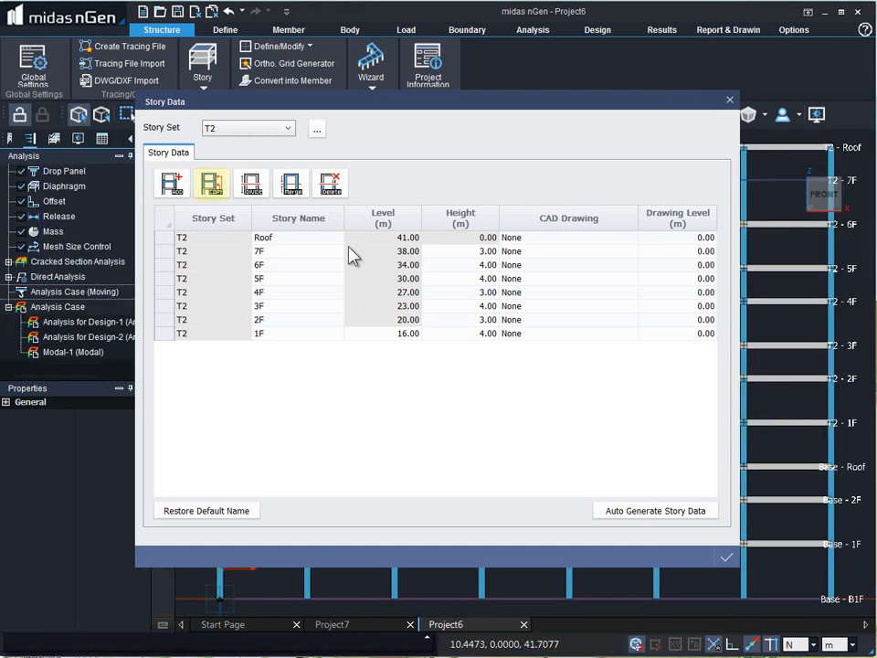
Copy existing story 4F of set T2 onto story 7F, with 7F as both top and bottom story.
click(212, 186)
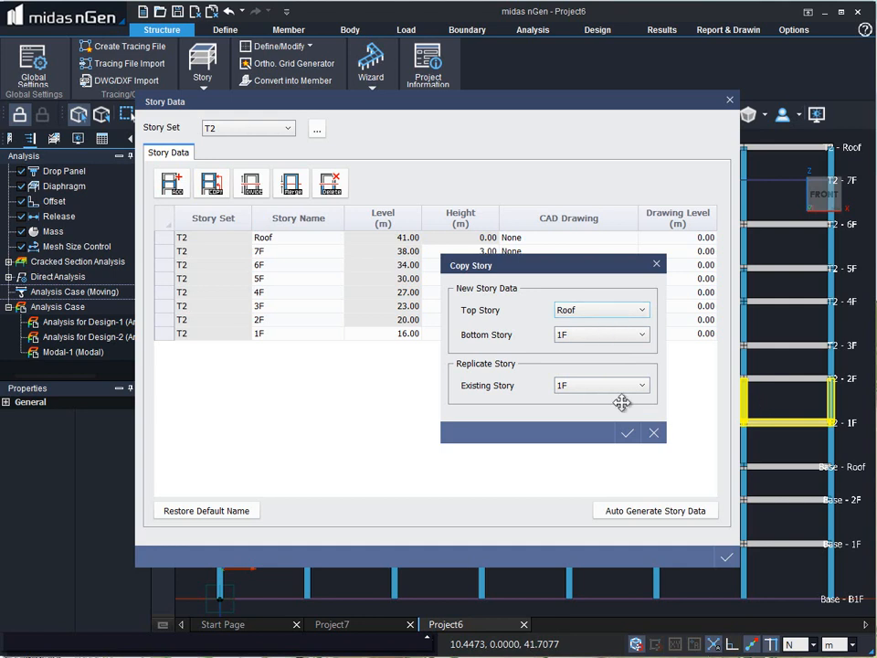
click(587, 387)
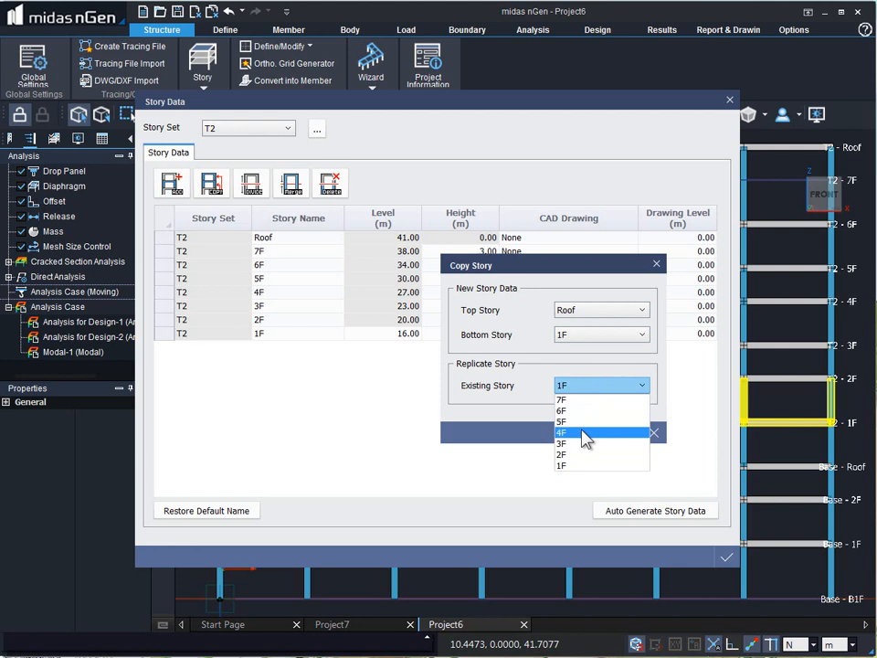
click(588, 432)
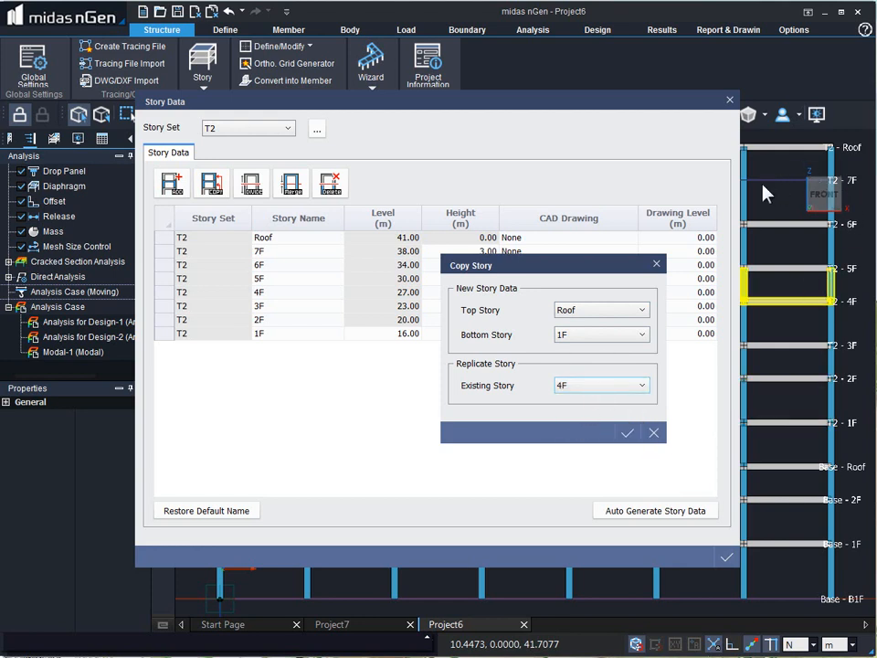
click(601, 314)
click(597, 336)
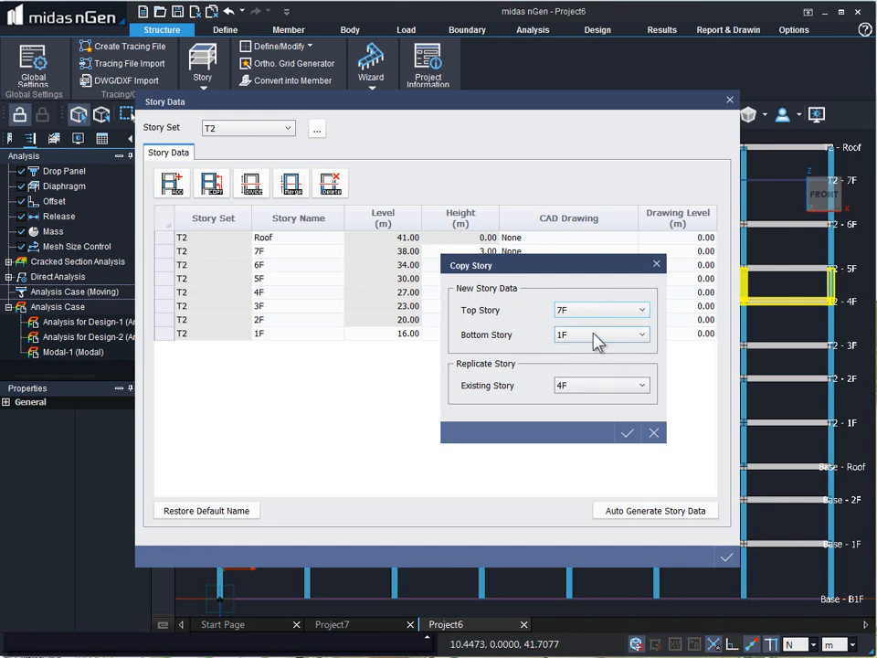
click(597, 337)
click(583, 361)
drag(550, 264, 520, 369)
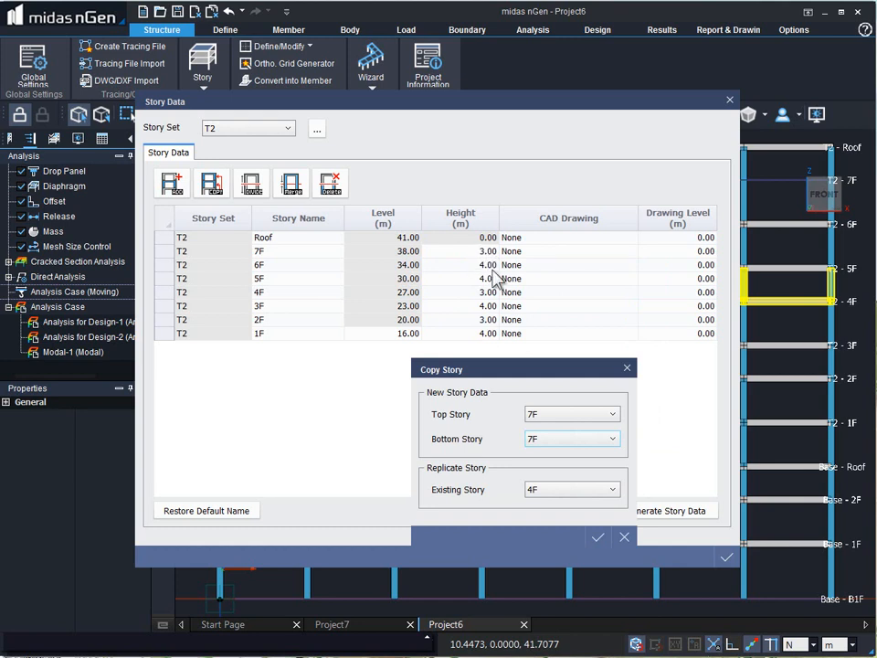
drag(519, 374, 520, 278)
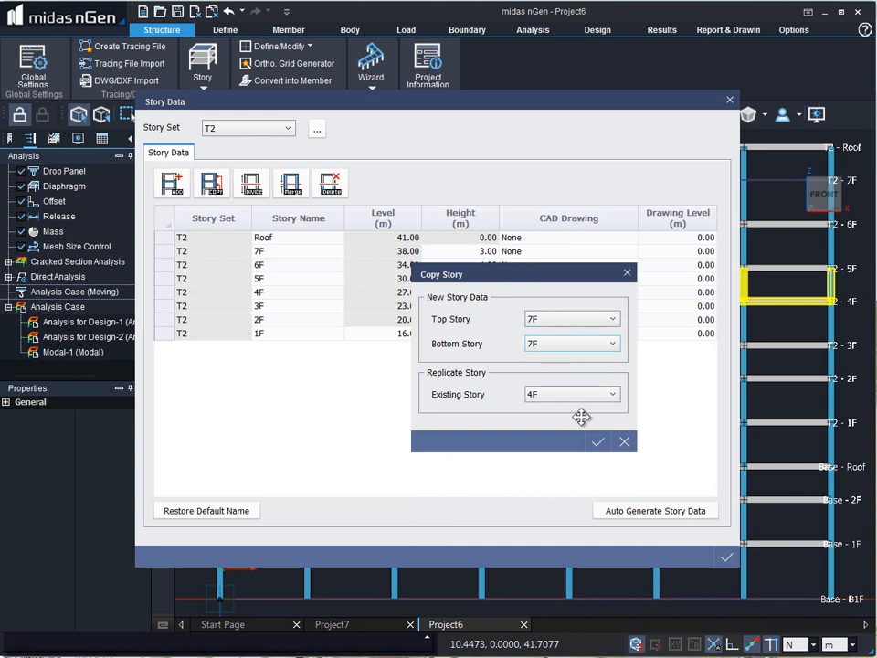
click(598, 443)
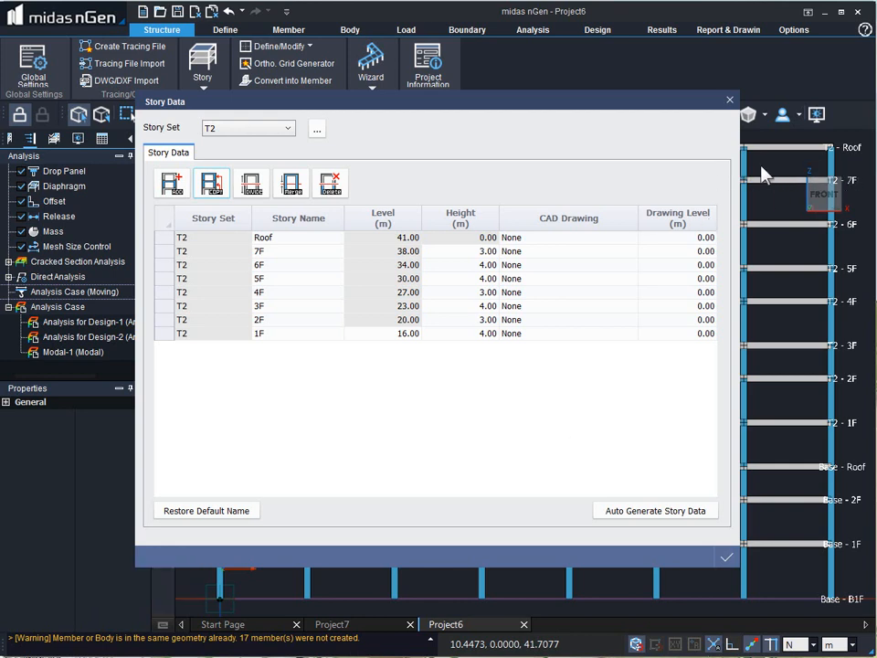
Divide story 1F of set T2 by level, adding a story at elevation 18 m.
click(252, 185)
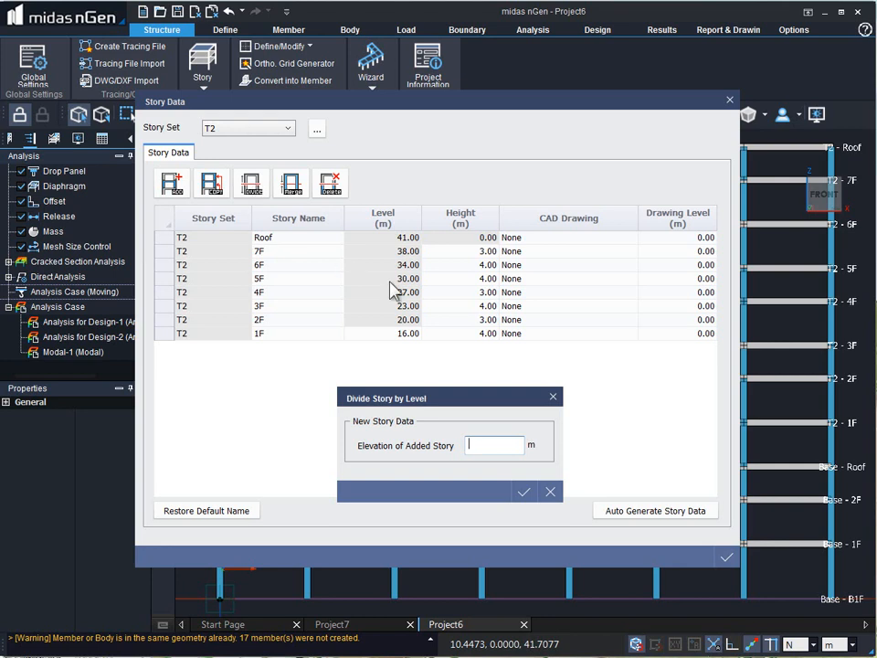
key(Escape)
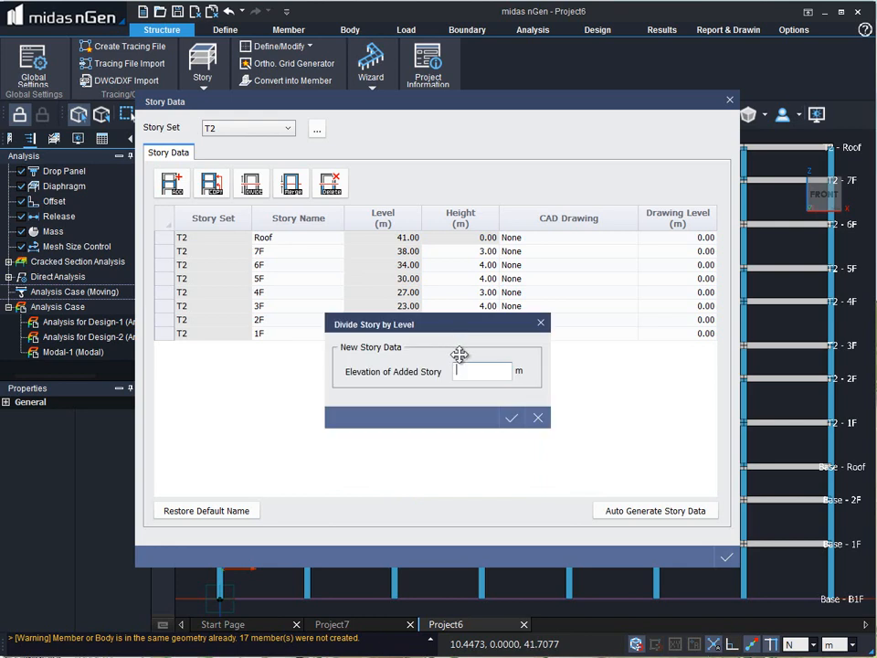
drag(450, 327, 455, 368)
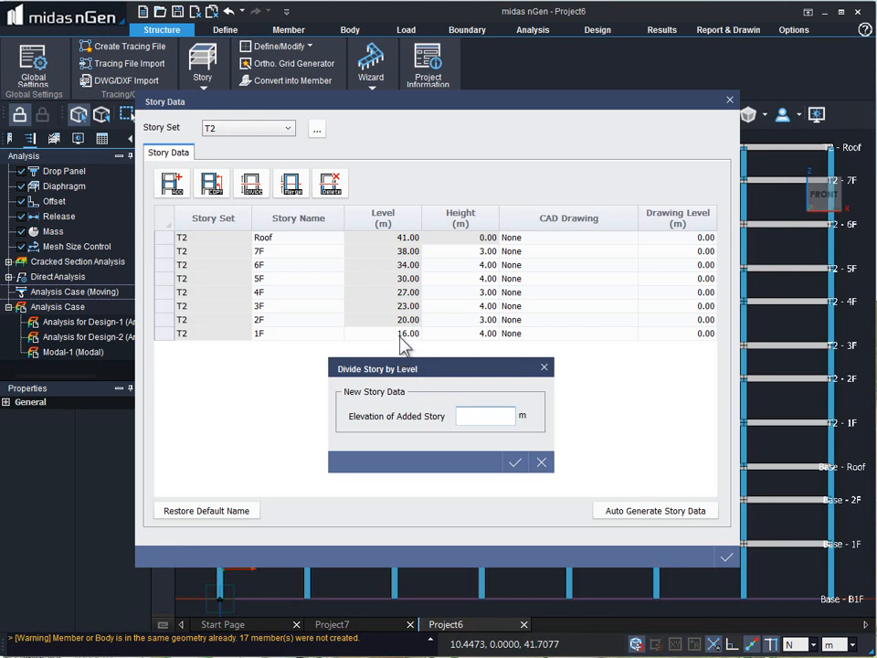
text(18)
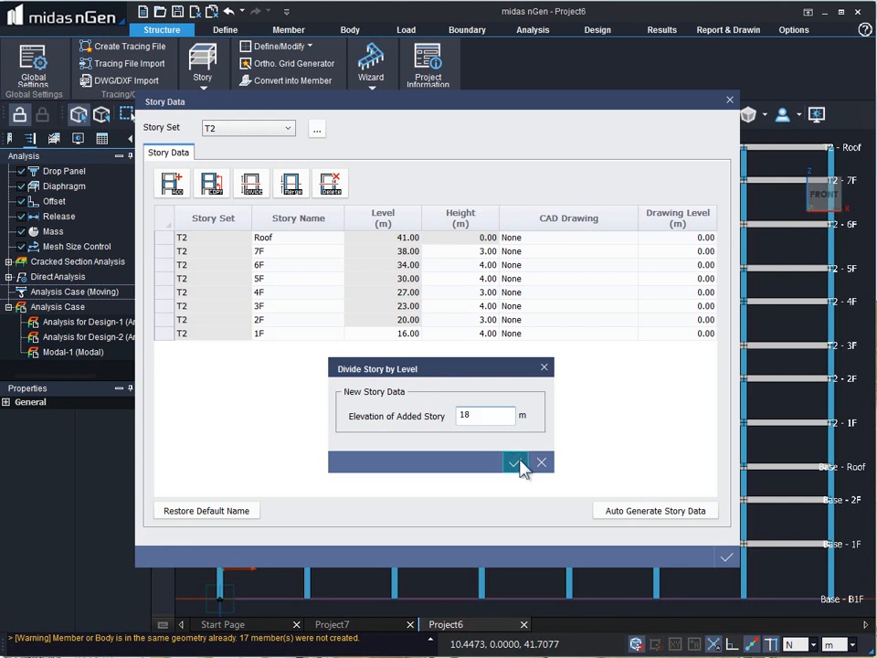
click(515, 464)
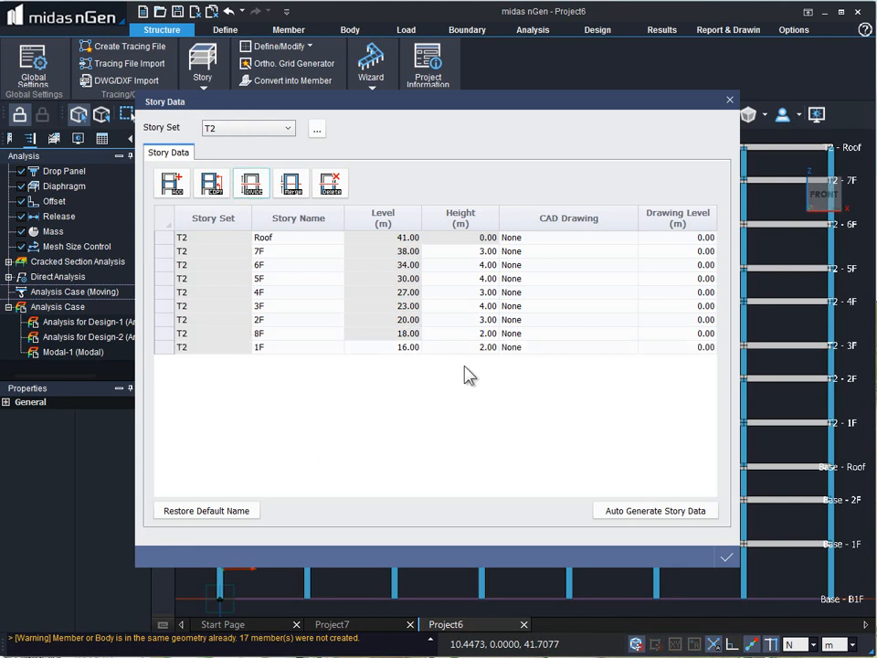
Rename the added 18 m story of set T2 as new and accept the story data.
click(272, 334)
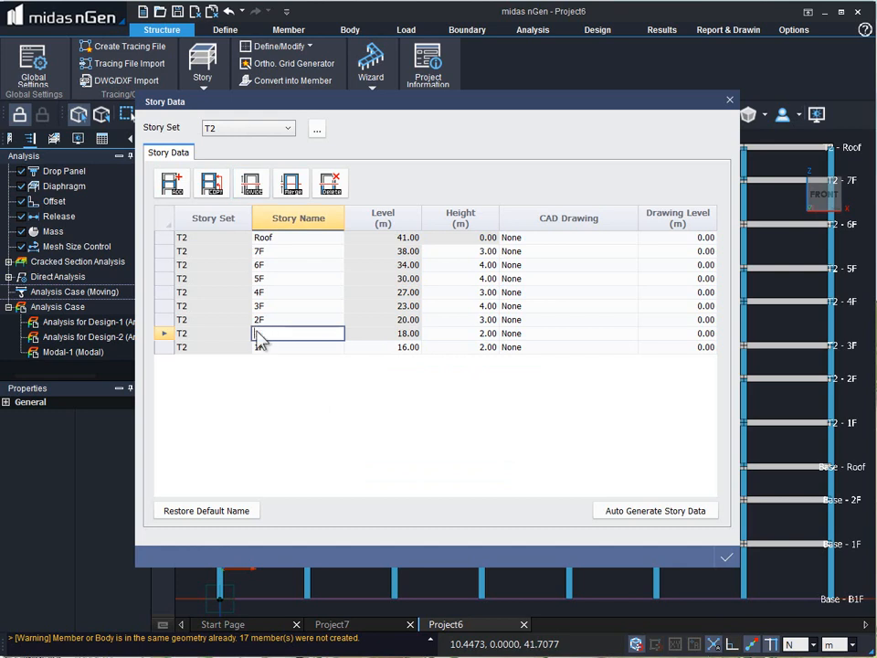
text(New)
click(724, 558)
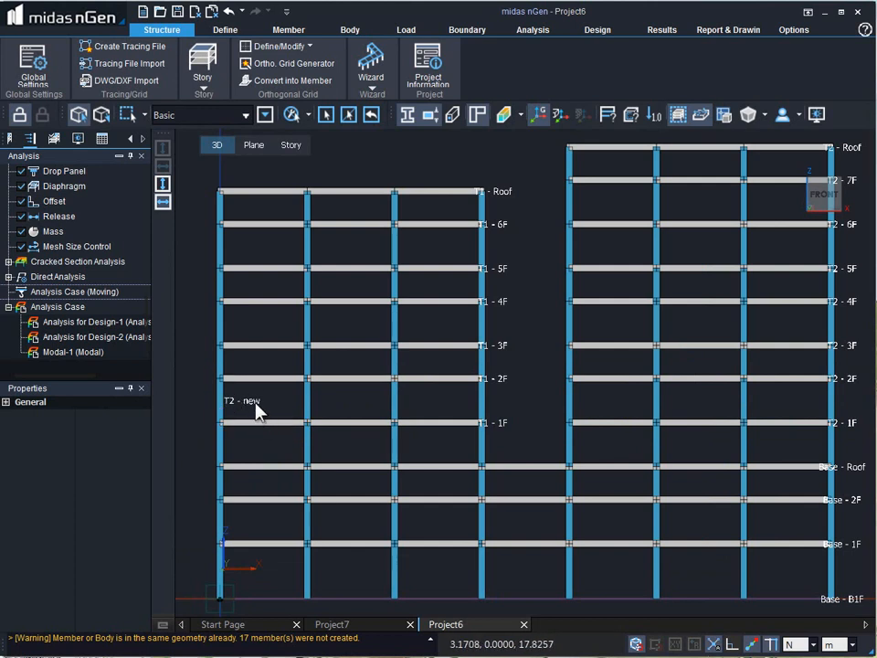
Merge stories 2F and 1F of the Base set and accept the story data.
click(203, 70)
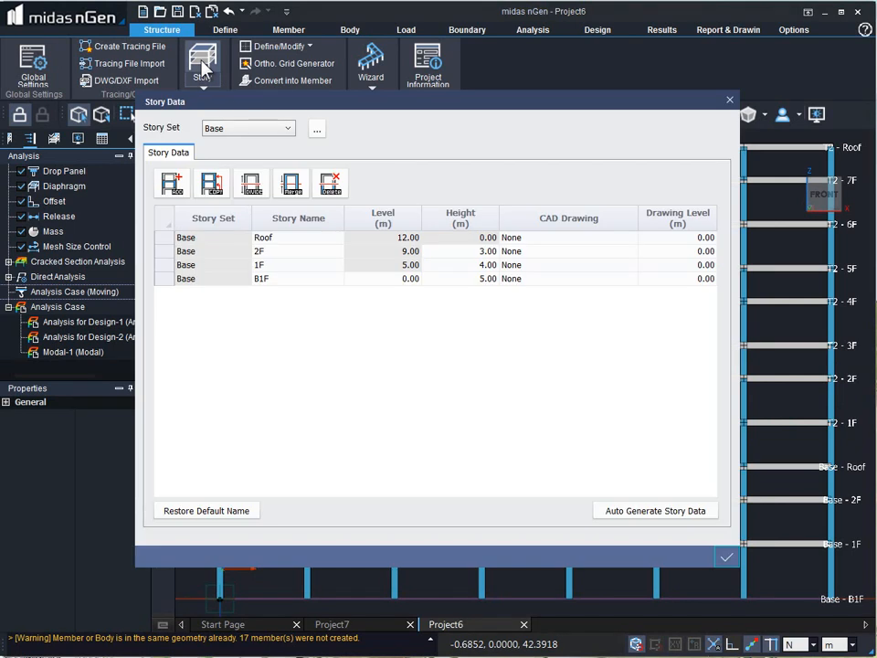
click(292, 186)
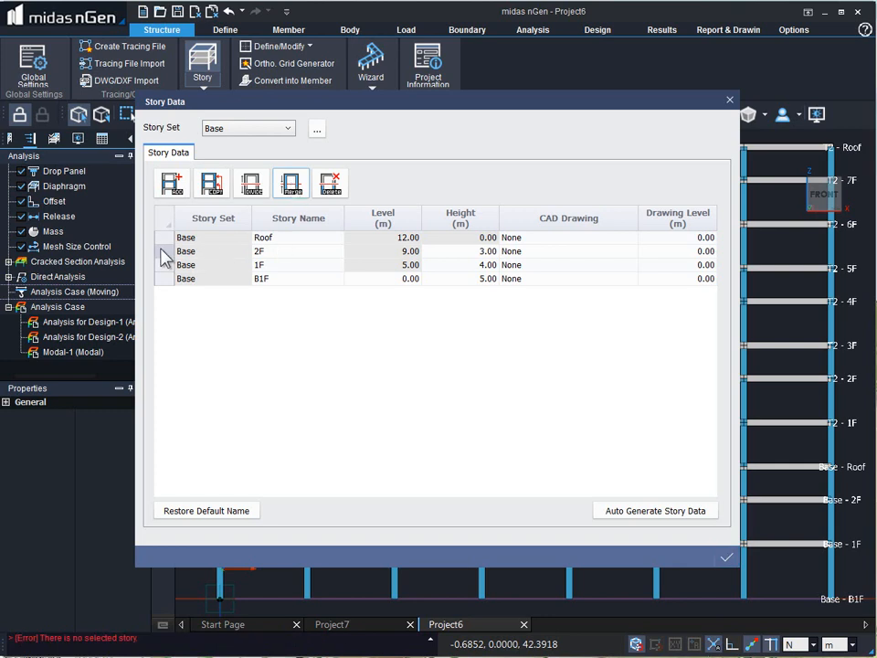
drag(164, 257, 163, 265)
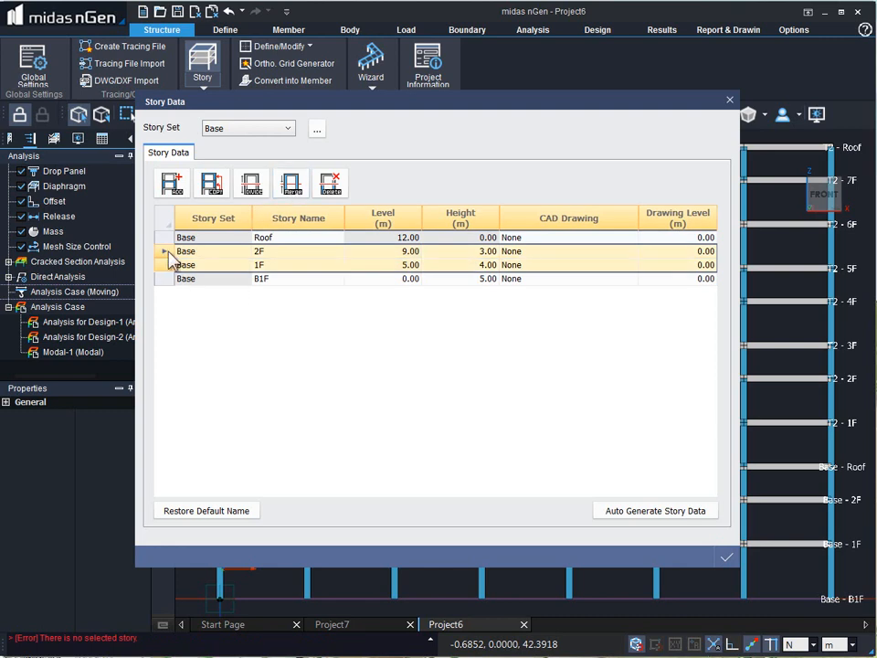
click(296, 192)
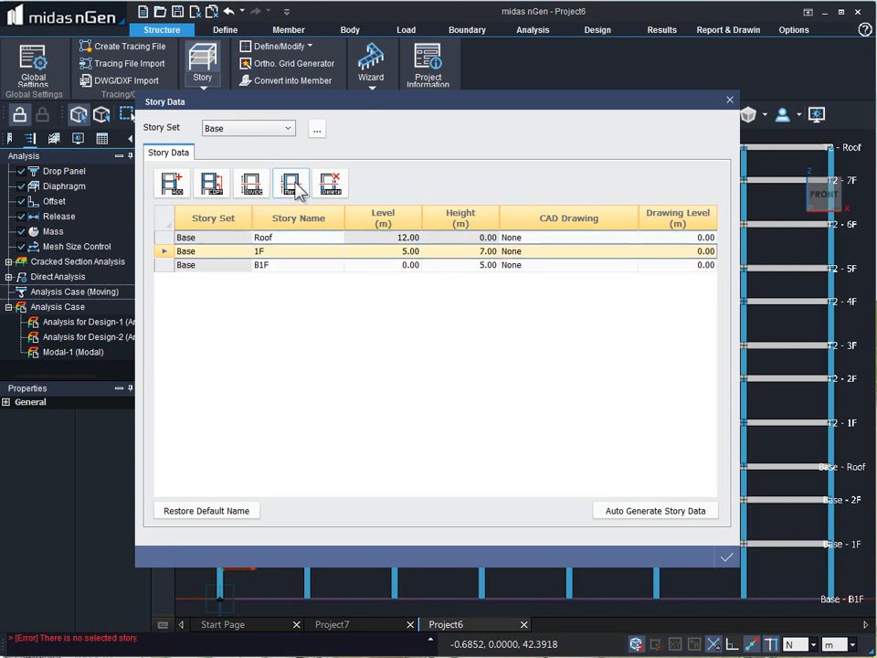
click(728, 558)
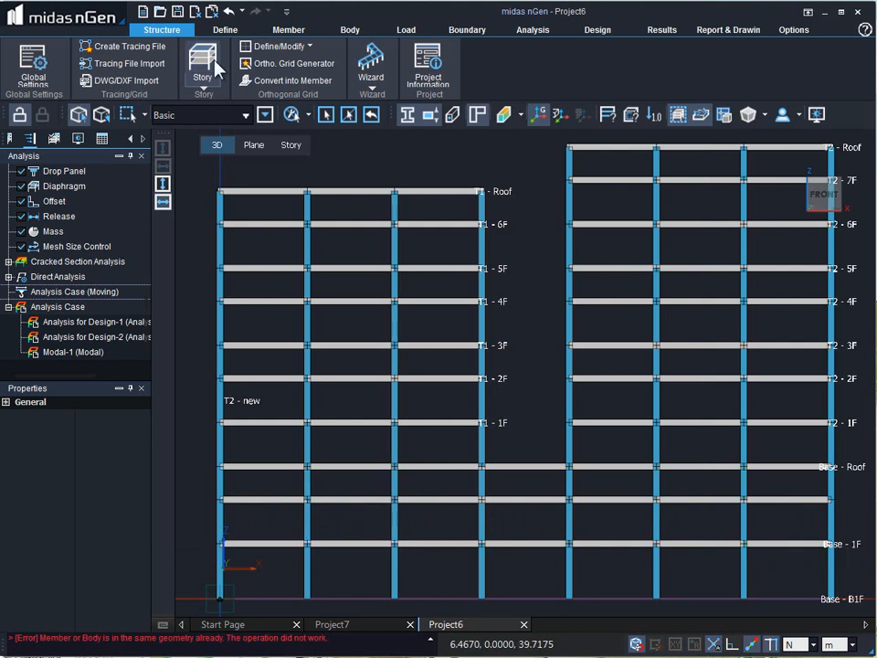
Delete story 6F of set T2 together with its existing structure.
click(203, 64)
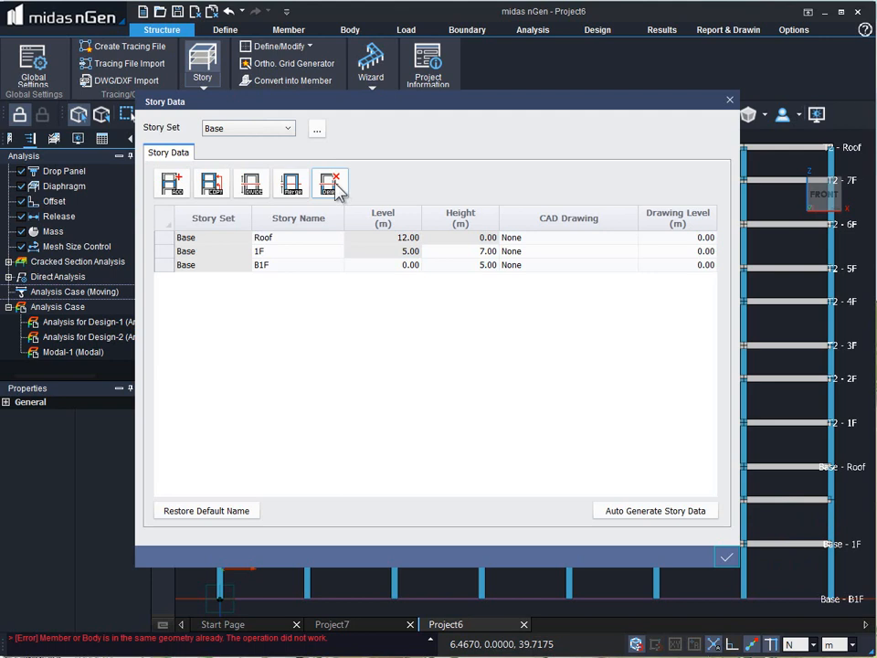
click(286, 130)
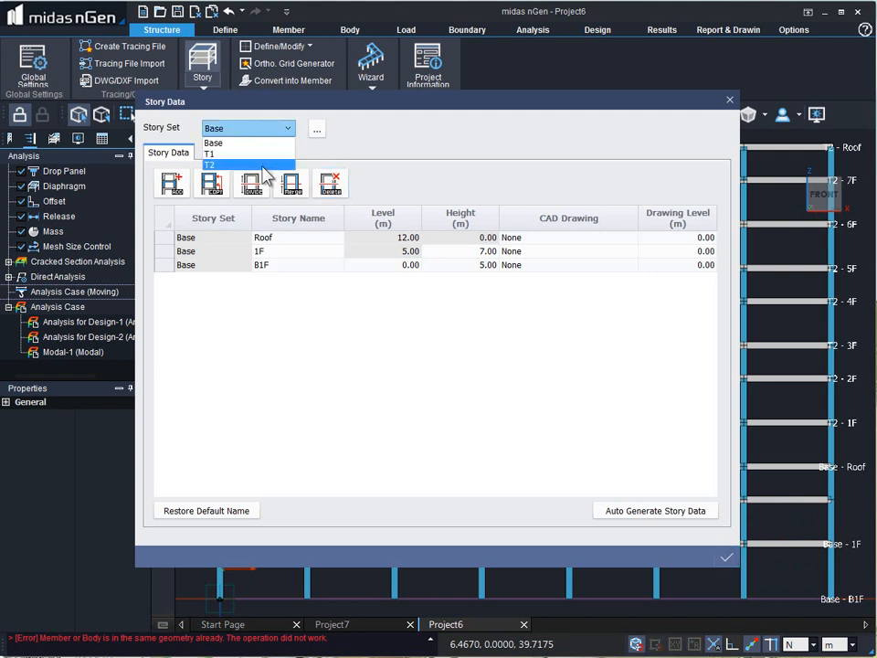
click(263, 165)
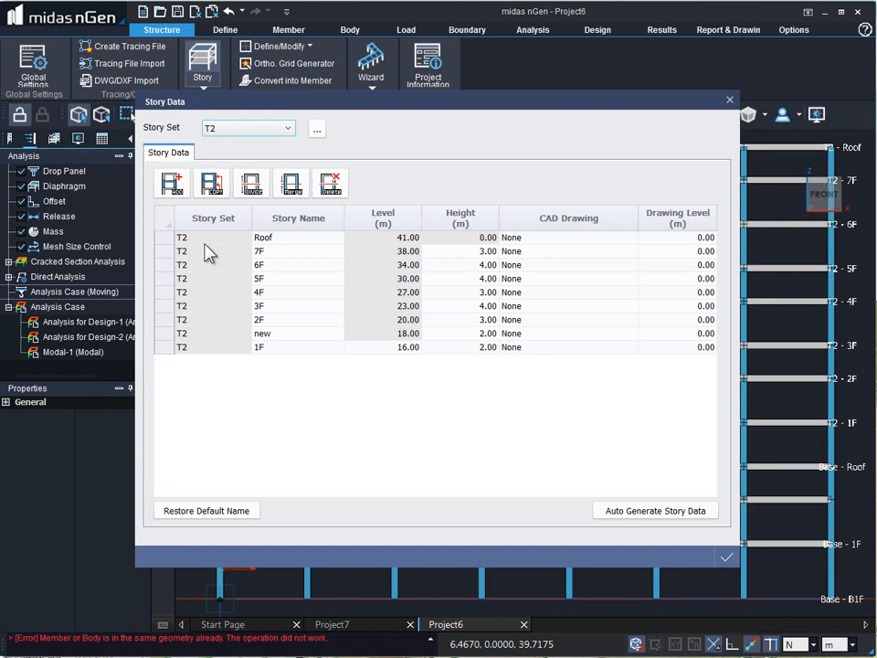
click(163, 264)
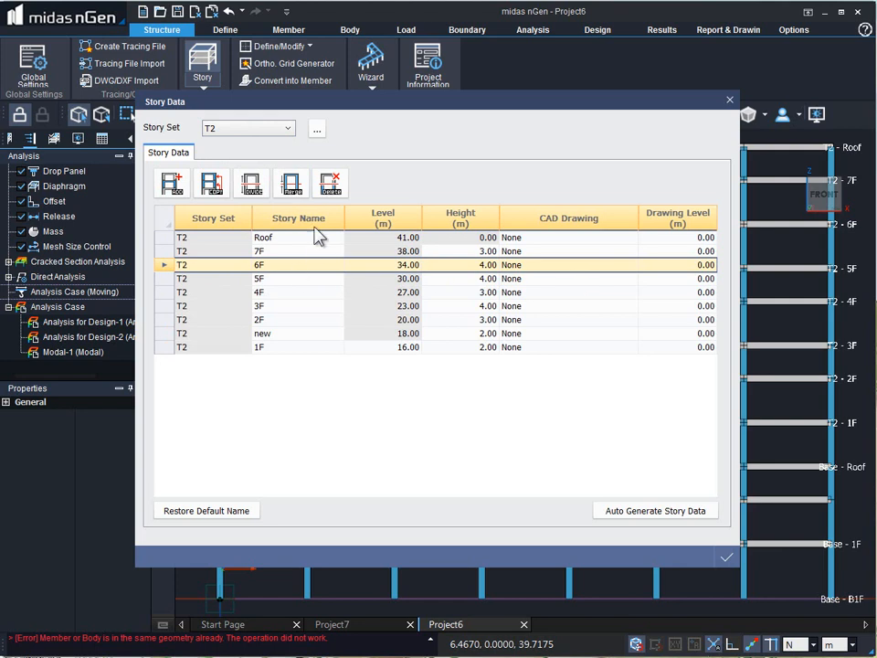
click(331, 187)
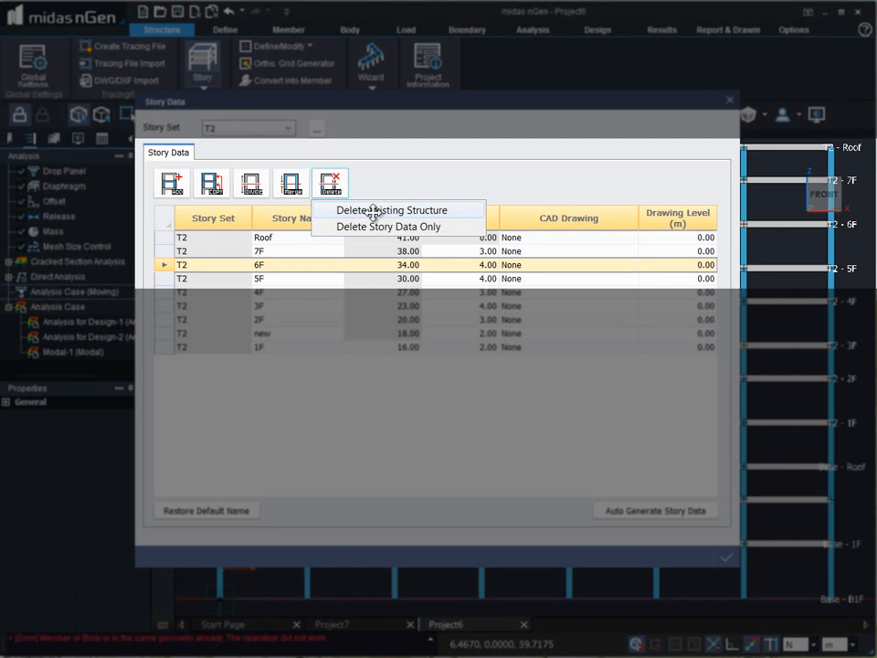
click(372, 210)
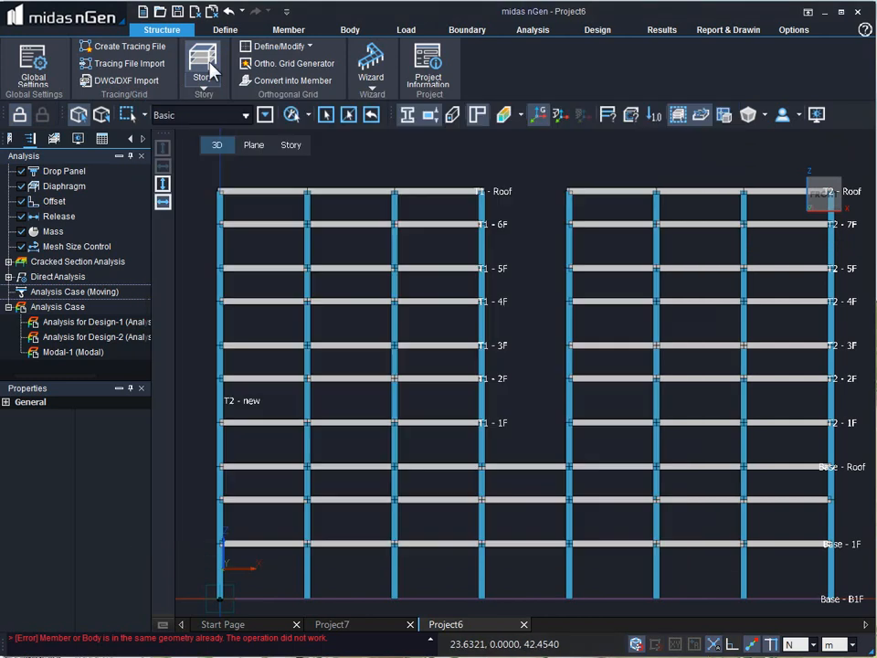
Delete only the story data of 7F in set T2, keeping its structure, and accept the story data.
click(210, 66)
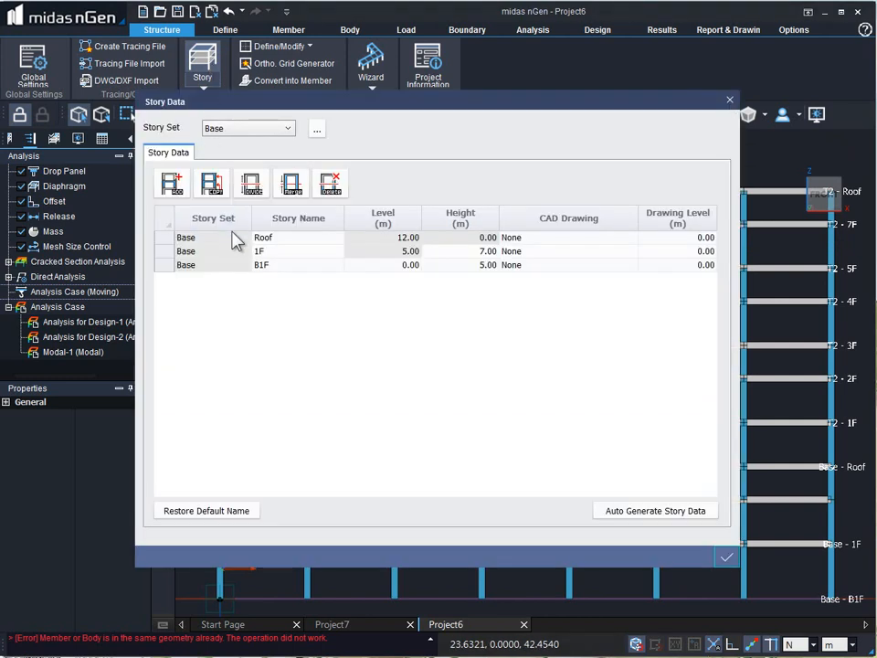
click(247, 133)
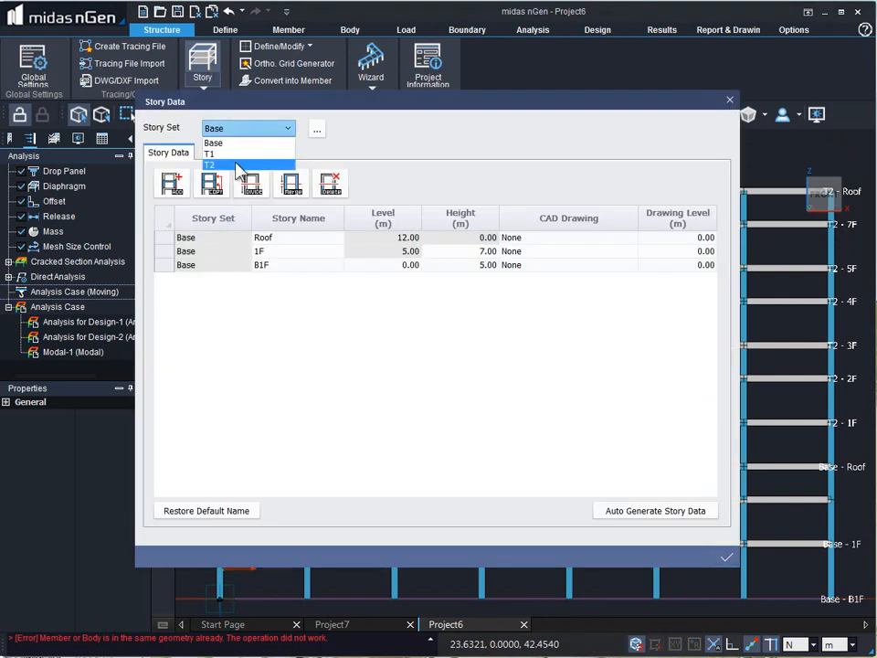
click(239, 165)
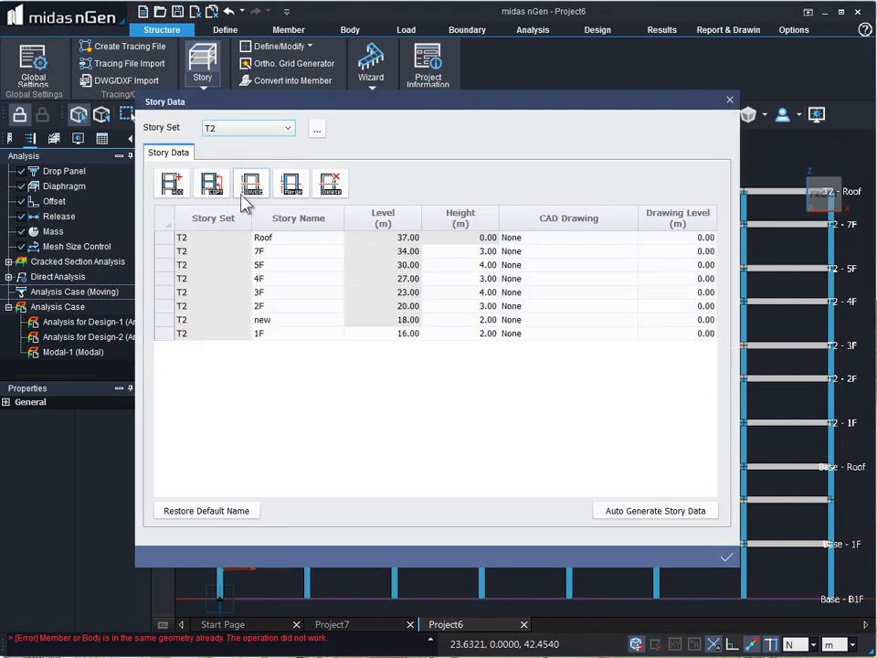
click(161, 252)
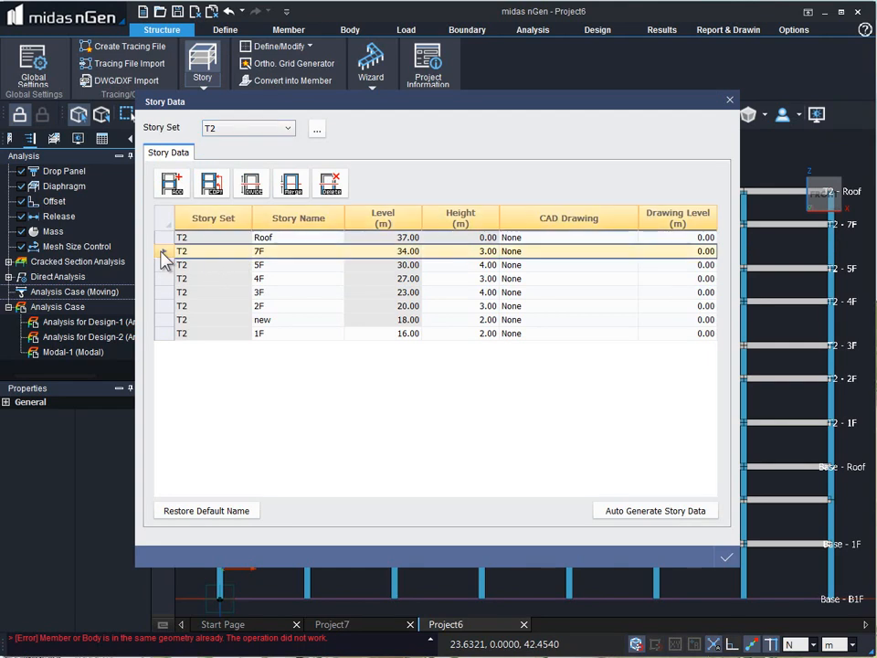
click(331, 185)
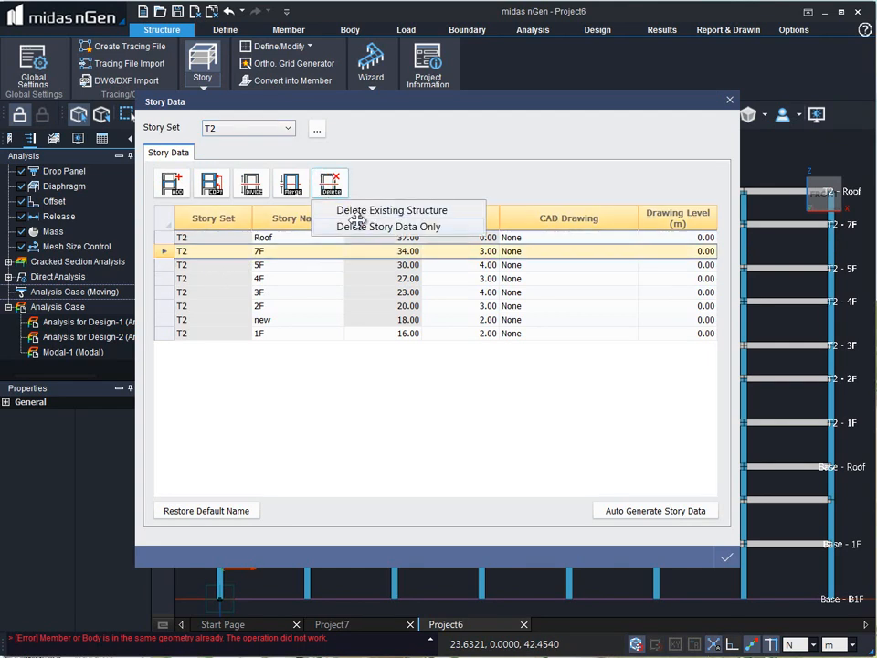
click(353, 226)
click(724, 557)
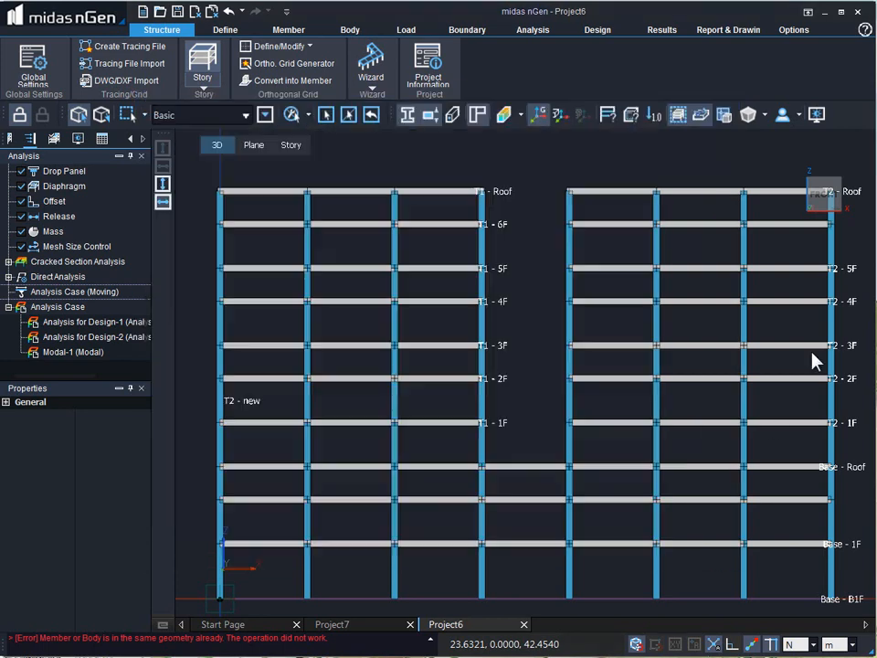